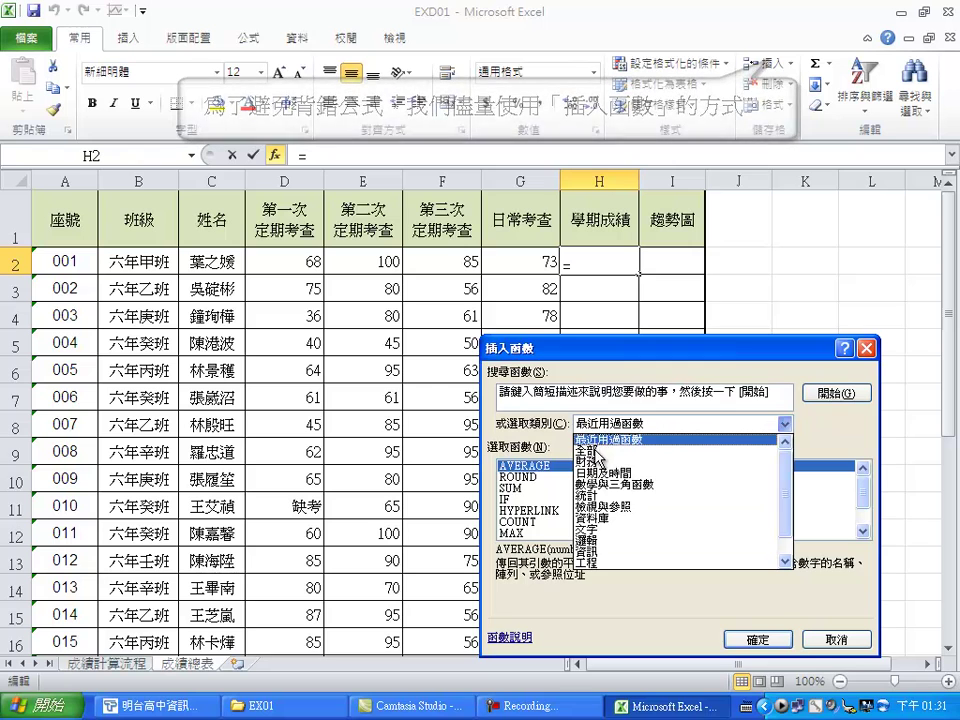
- Insert the ROUND function into cell H2, choosing it from the list of all functions
click(538, 488)
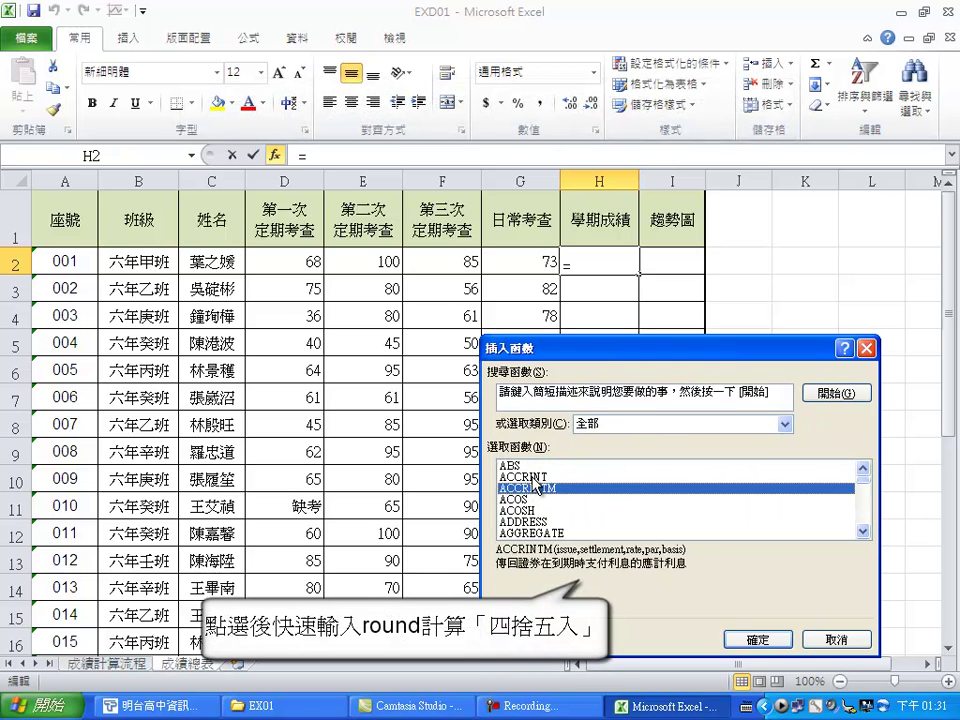
text(round)
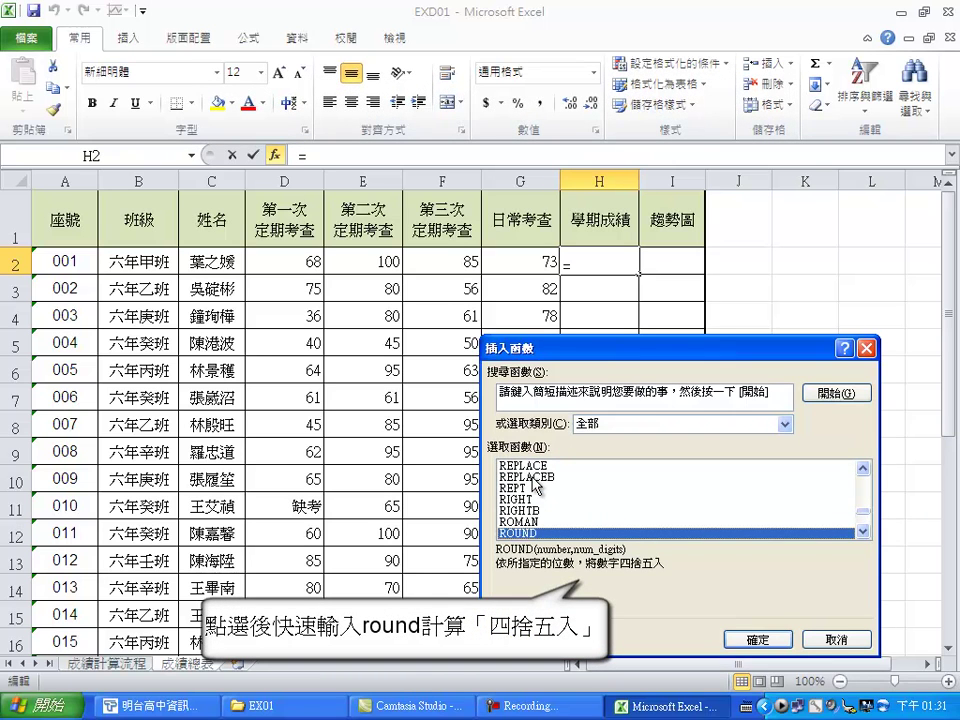
click(745, 640)
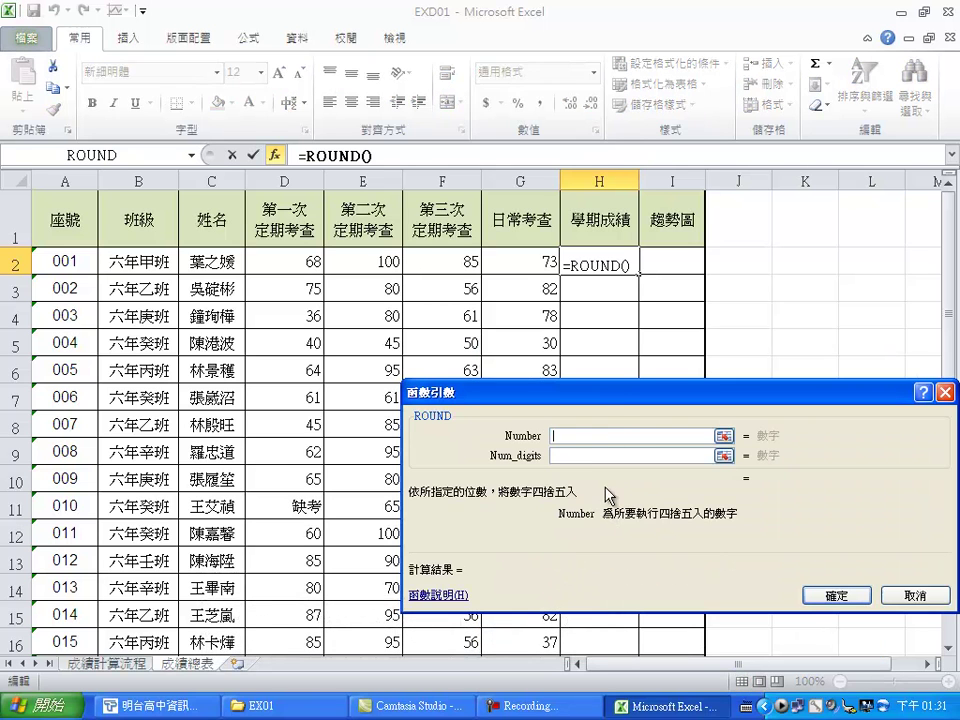
- Nest the AVERAGE function over D2:G2 inside ROUND as the number to round
drag(598, 402, 353, 242)
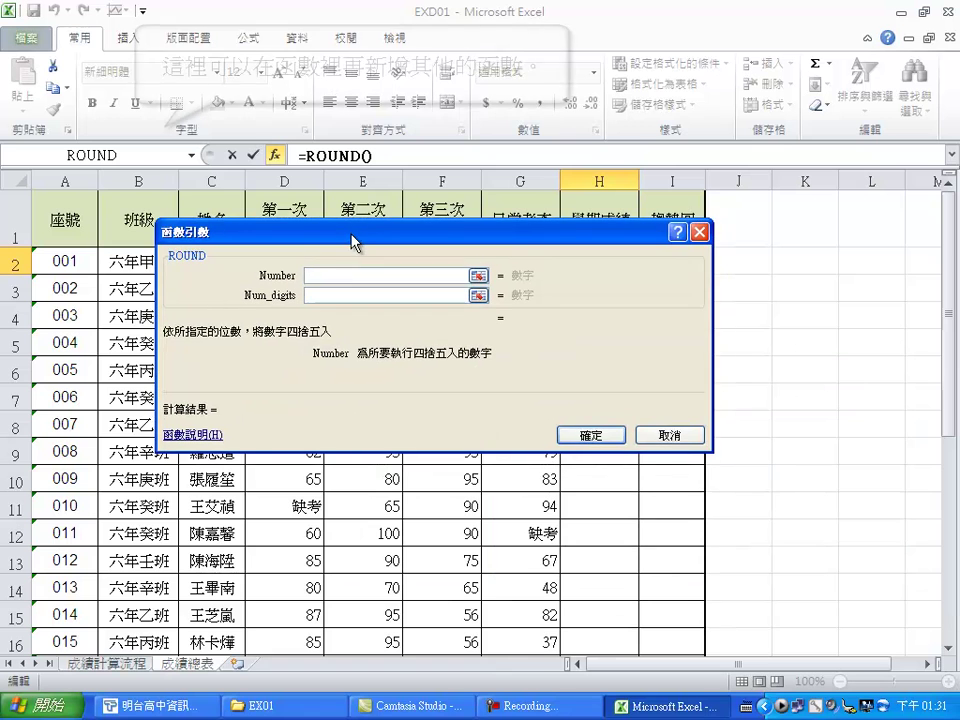
click(192, 156)
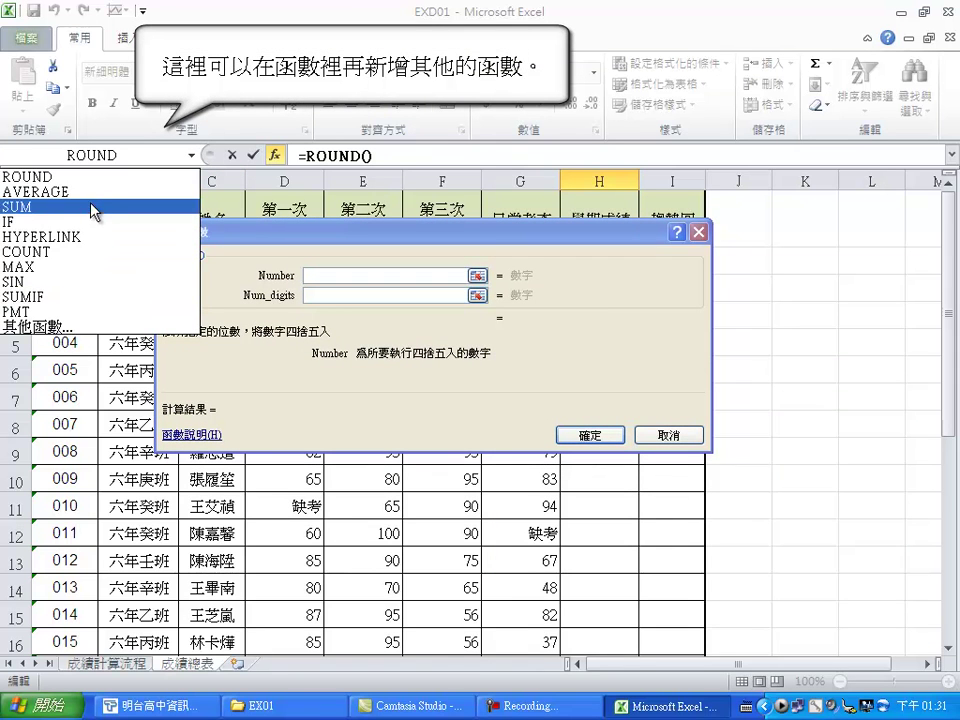
click(40, 191)
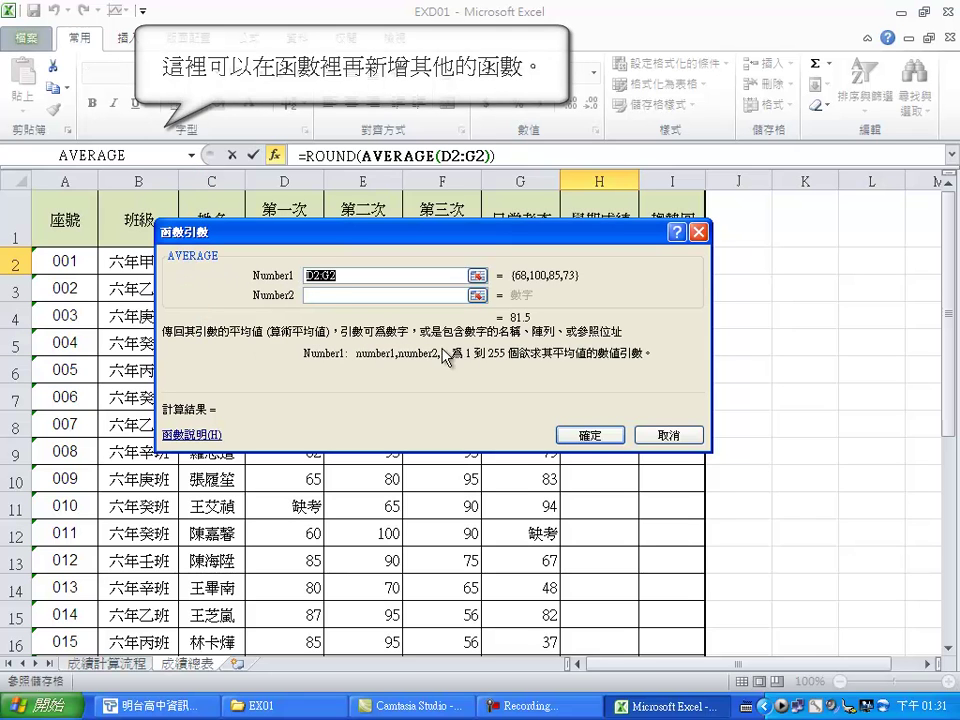
- Set ROUND's Num_digits to 0, confirm the formula, and fill it down the 學期成績 column for all students
click(339, 155)
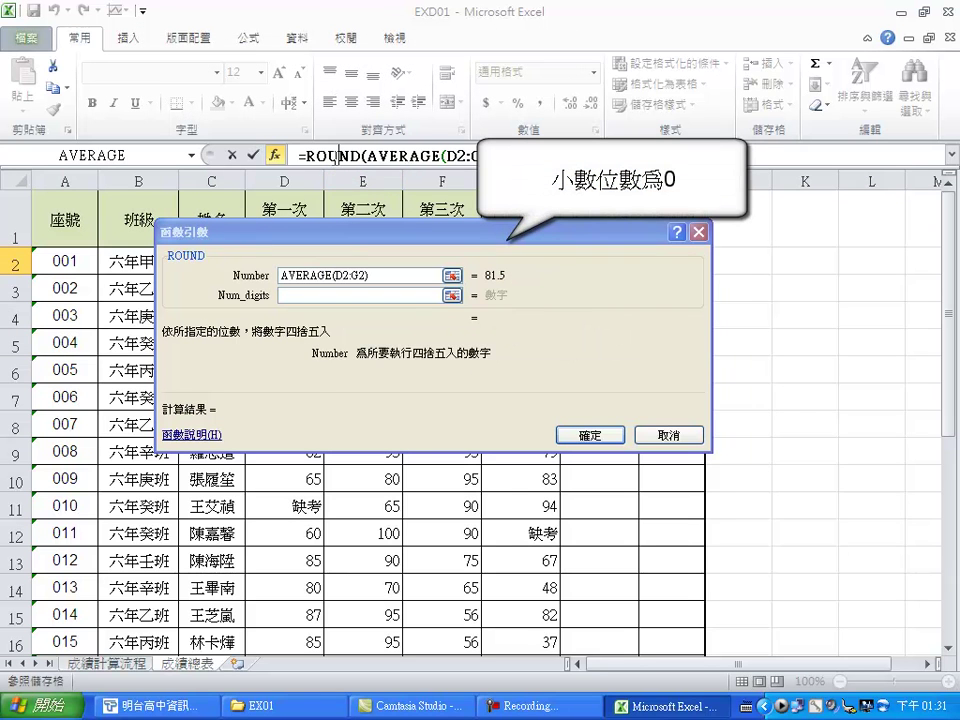
click(346, 296)
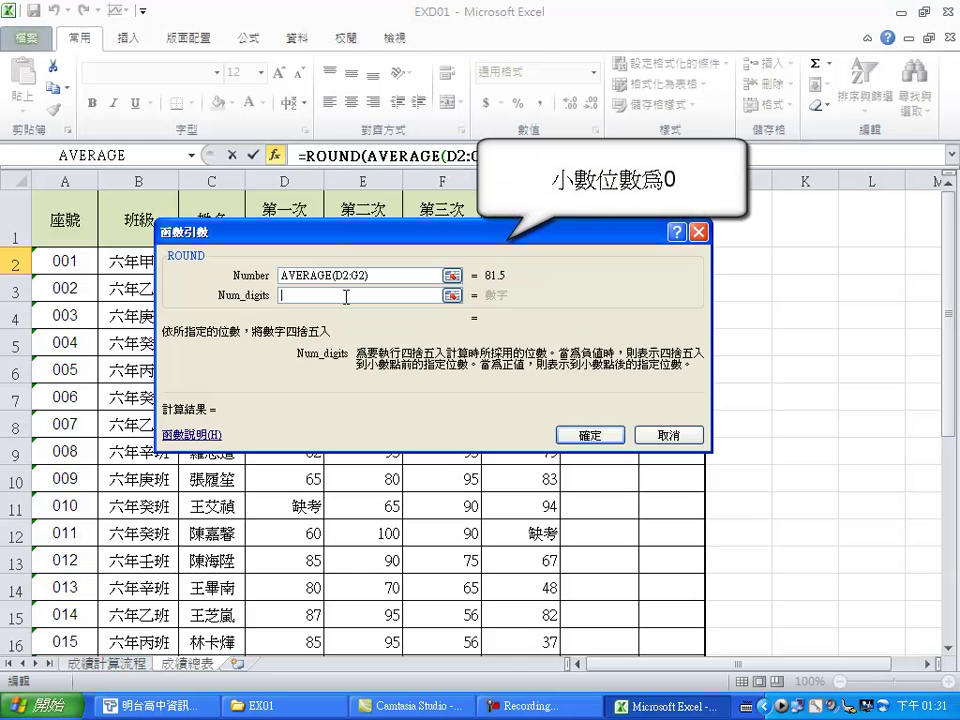
text(0)
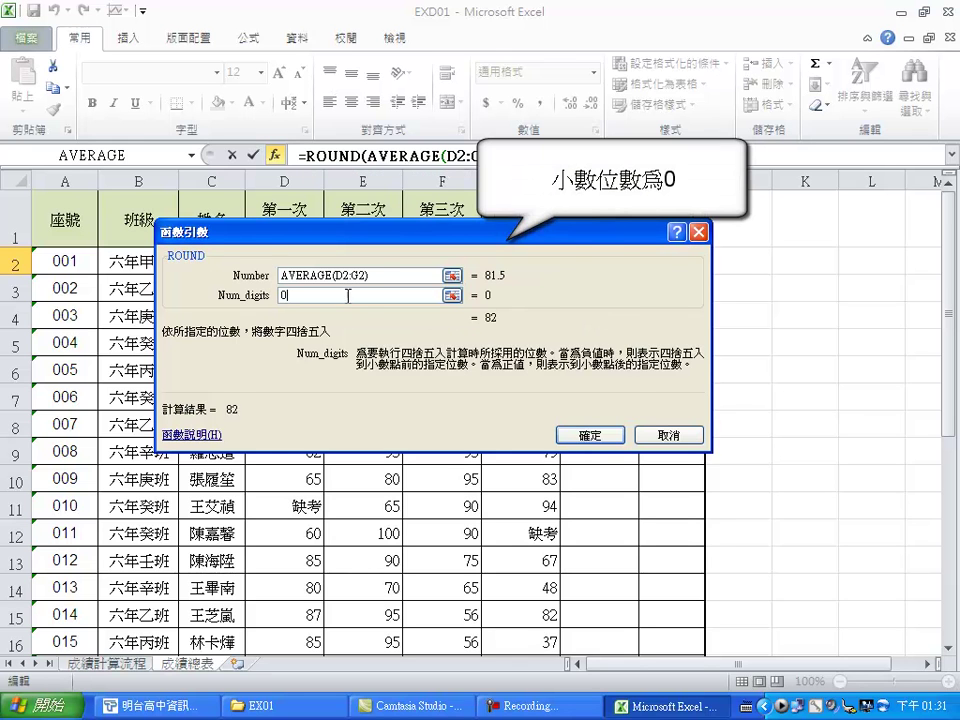
click(584, 434)
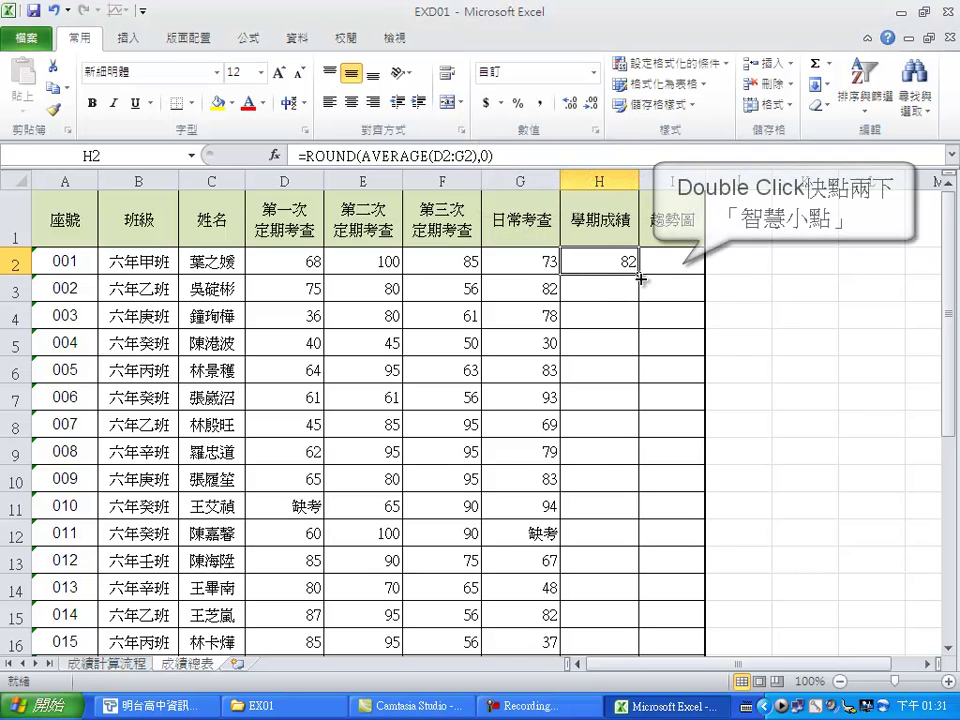
double_click(638, 276)
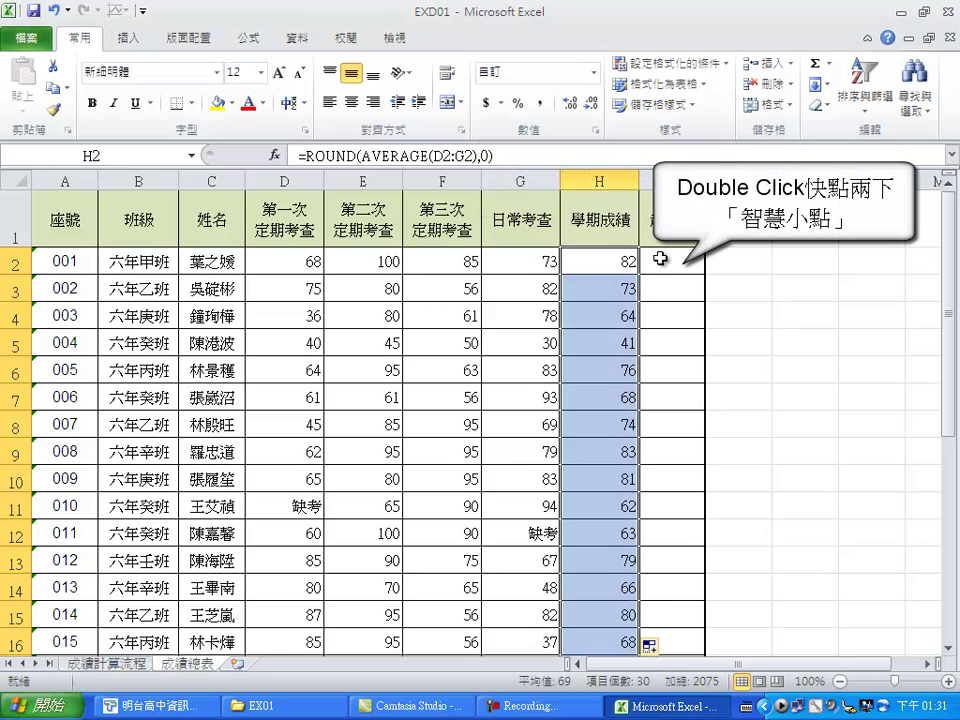
- Insert a column sparkline (直條圖) in cell I2 using the data range D2:H2
click(652, 260)
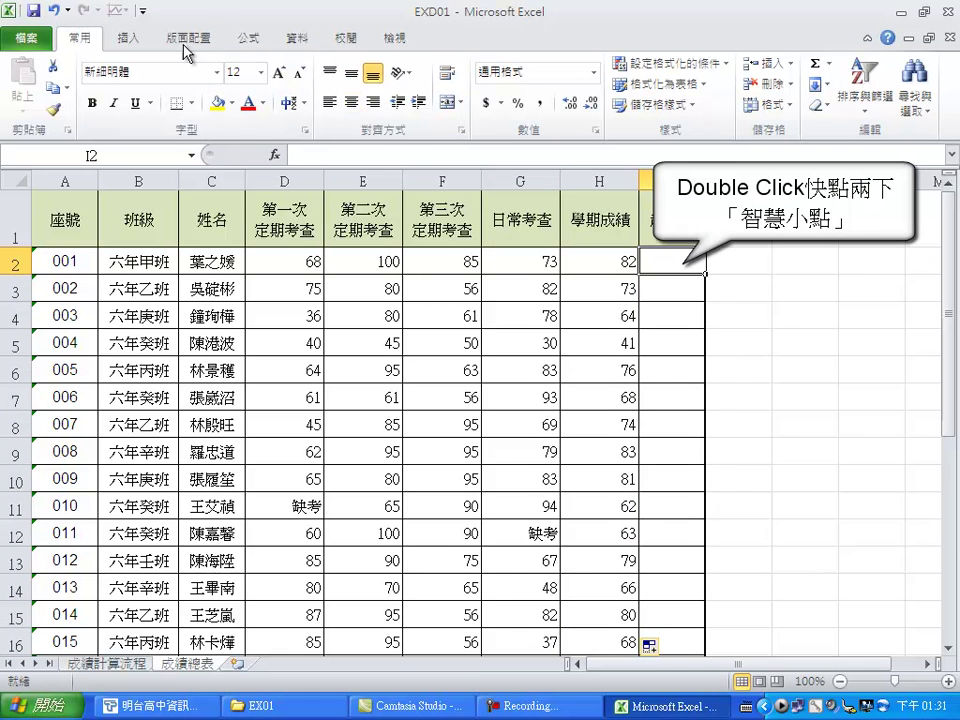
click(273, 261)
drag(274, 255, 580, 257)
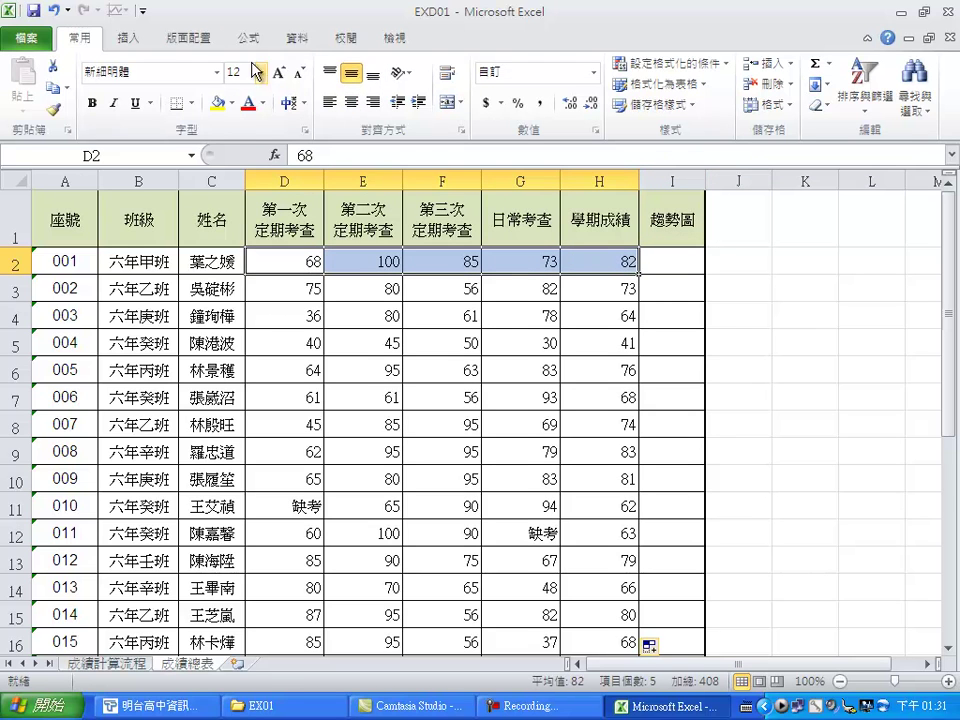
click(126, 40)
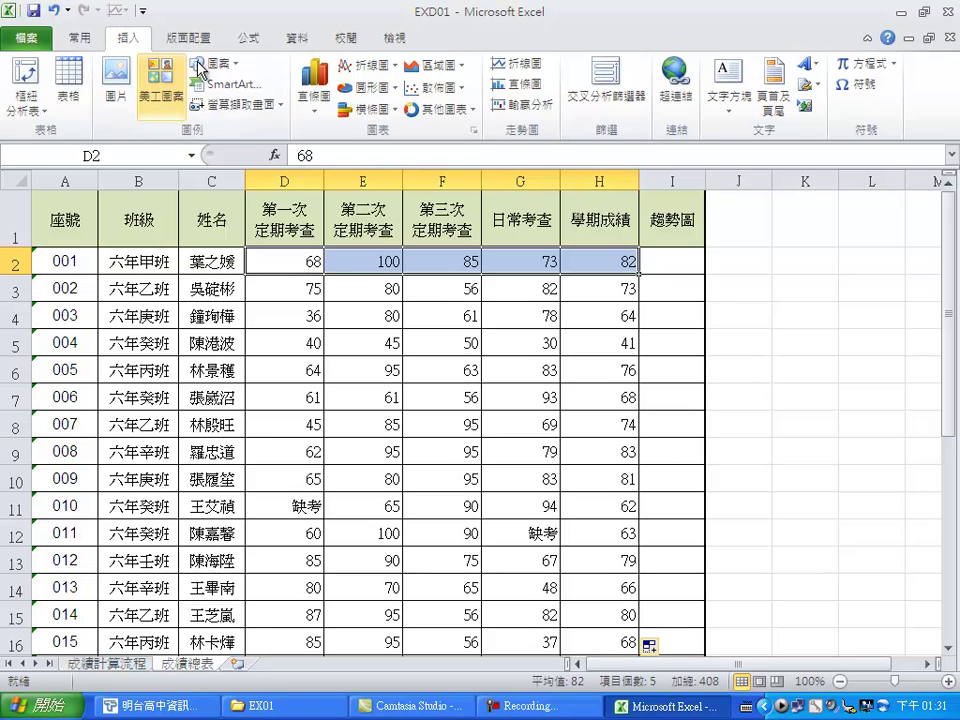
click(519, 84)
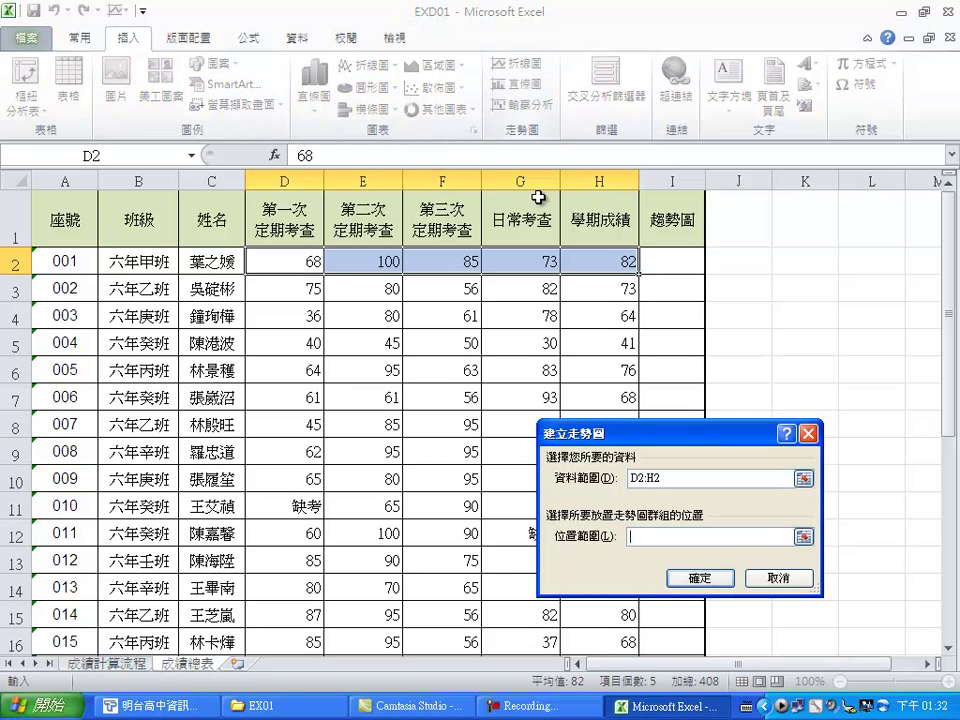
click(652, 261)
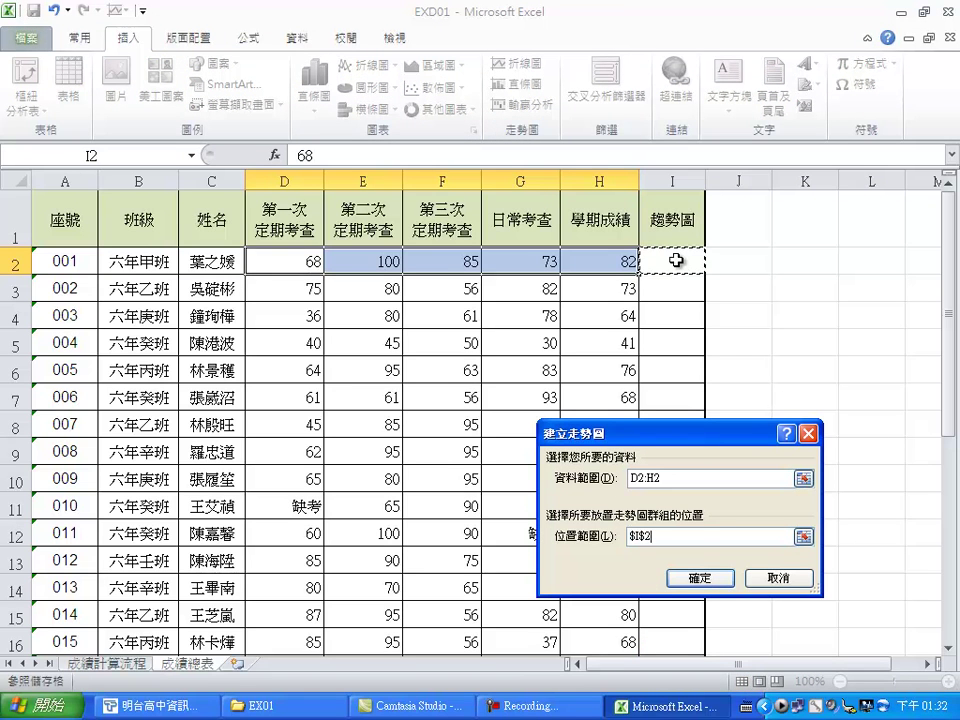
click(707, 575)
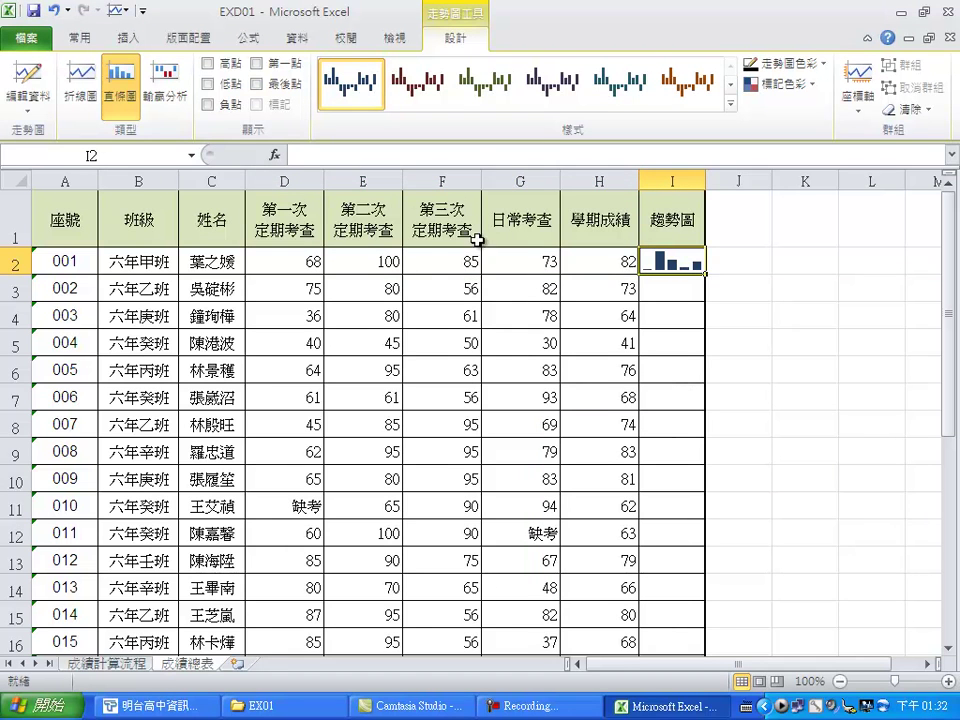
- Apply the black style to the I2 sparkline and mark its high point (高點) and last point (最後點)
click(732, 107)
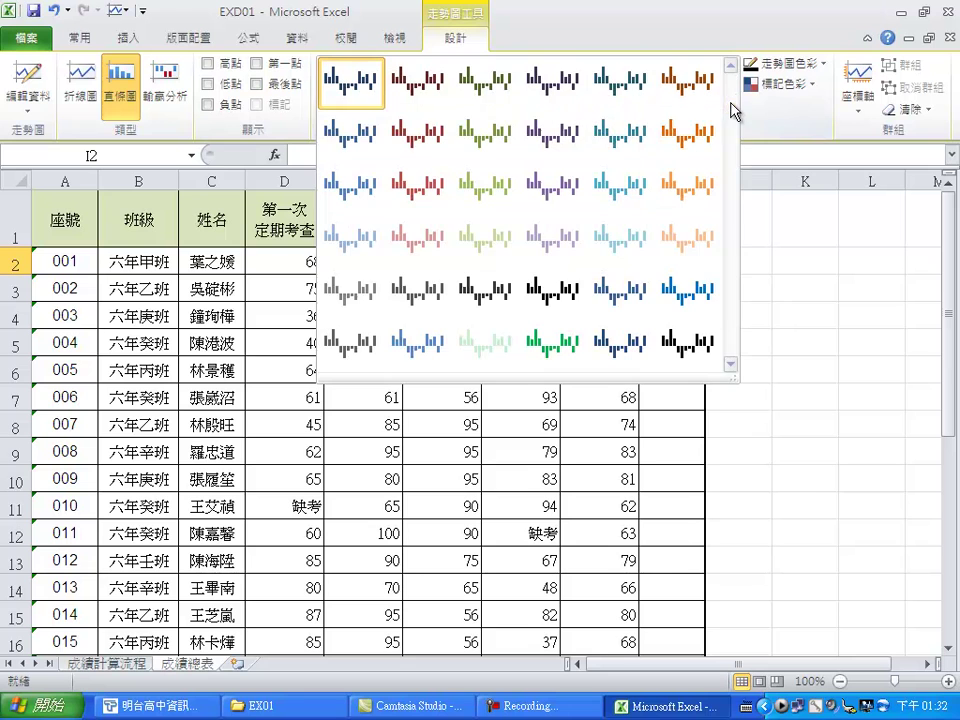
click(683, 345)
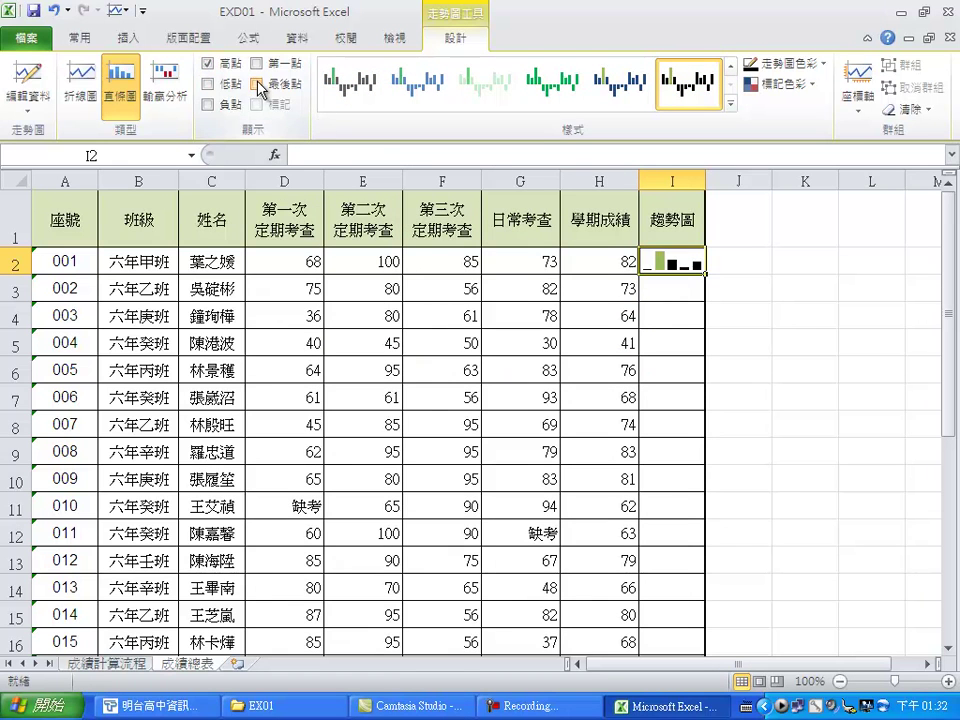
click(258, 85)
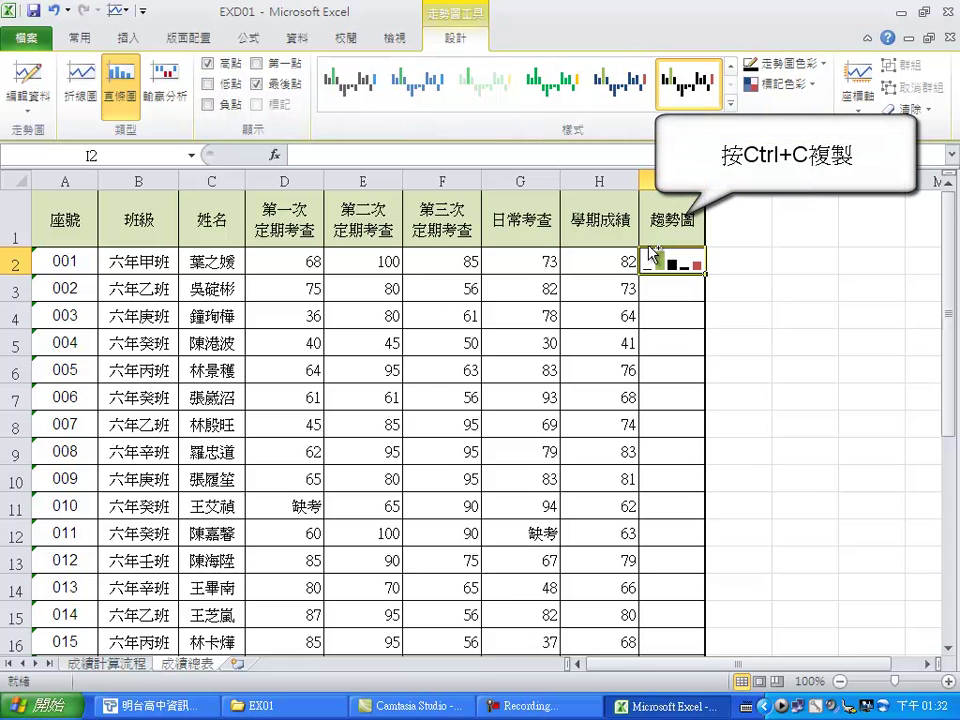
- Copy the sparkline in I2 into the whole 趨勢圖 column, range I2:I31
key(ctrl+c)
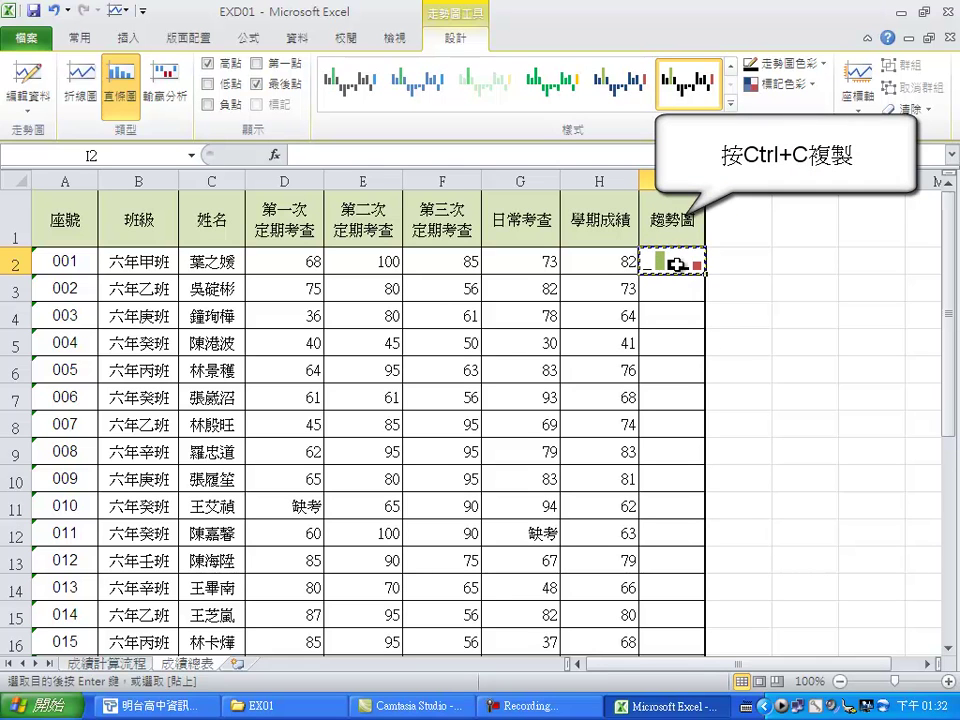
scroll(676, 339, down, 5)
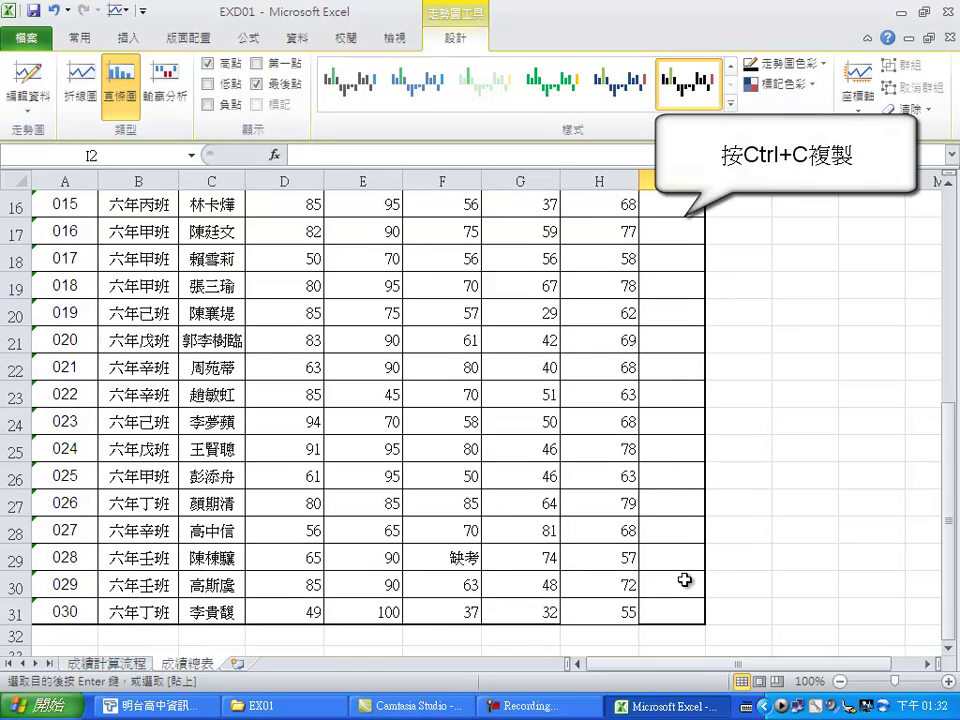
shift+click(677, 611)
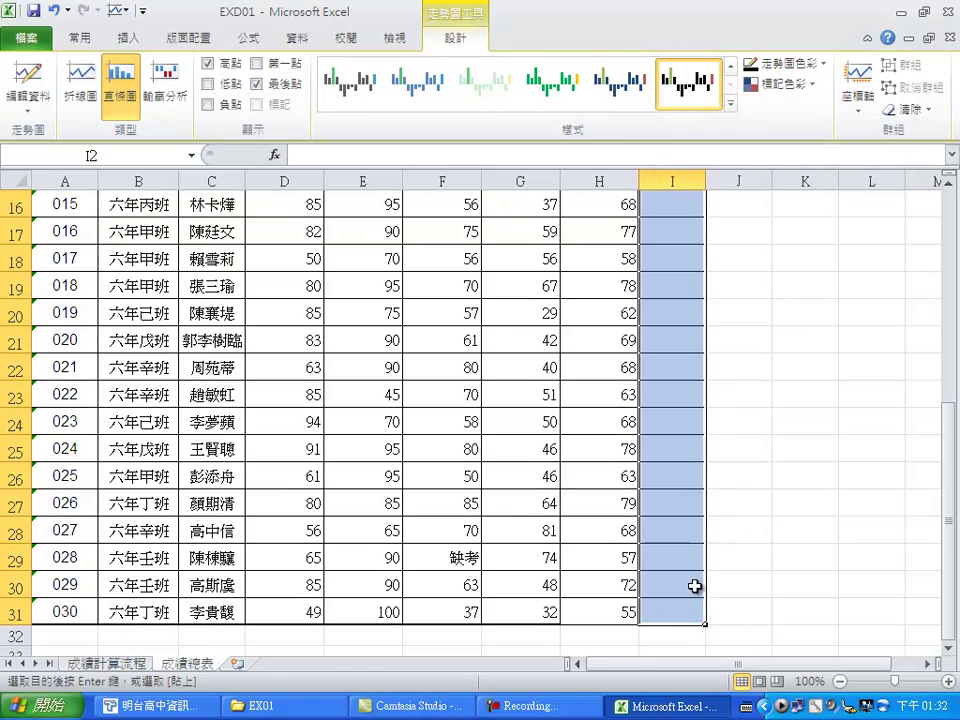
key(Return)
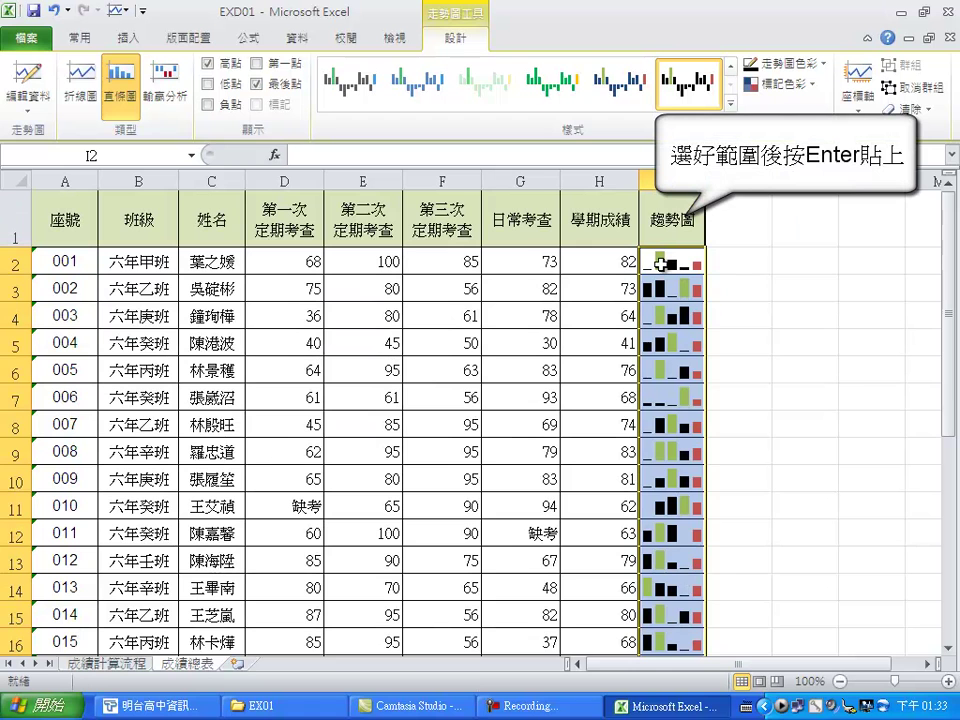
click(661, 264)
- Select the semester grades H2:H31 and start a new conditional formatting rule from the rules manager
click(611, 263)
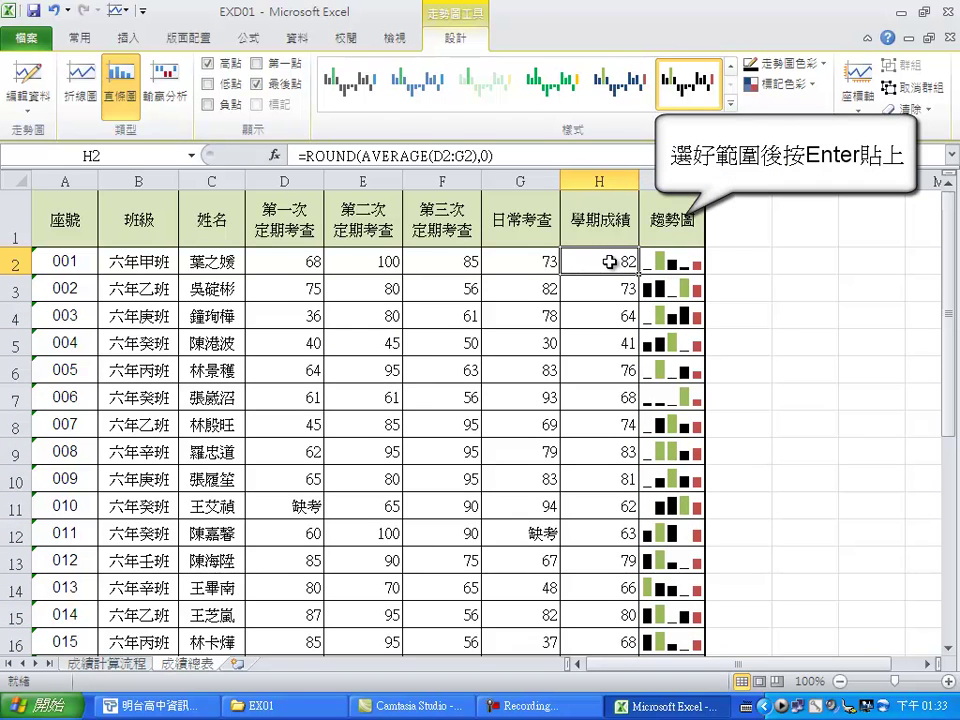
scroll(606, 300, down, 5)
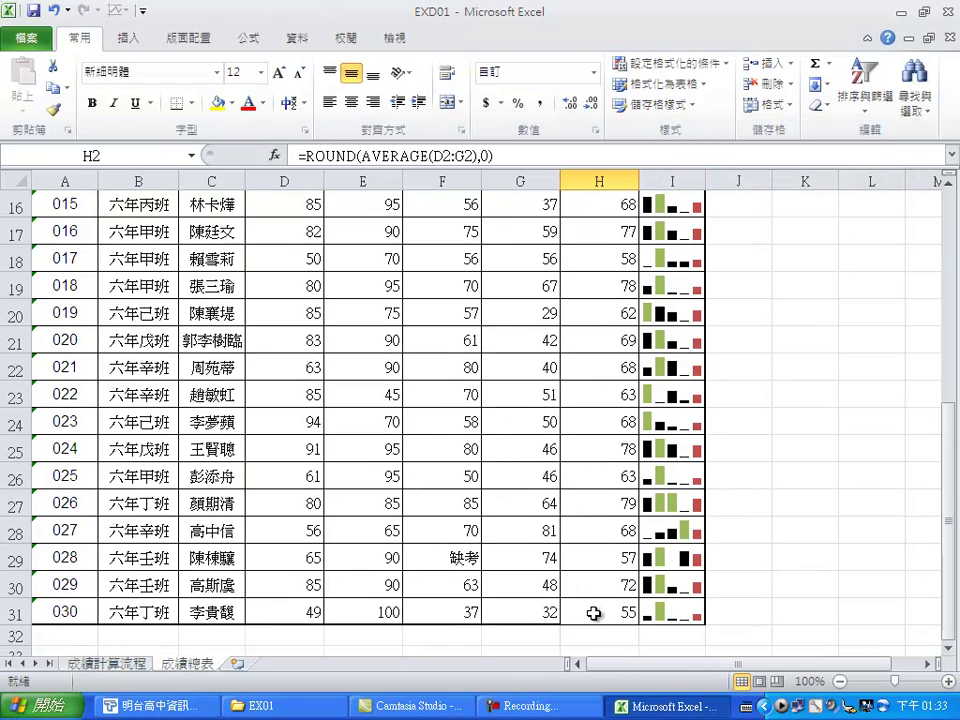
shift+click(594, 613)
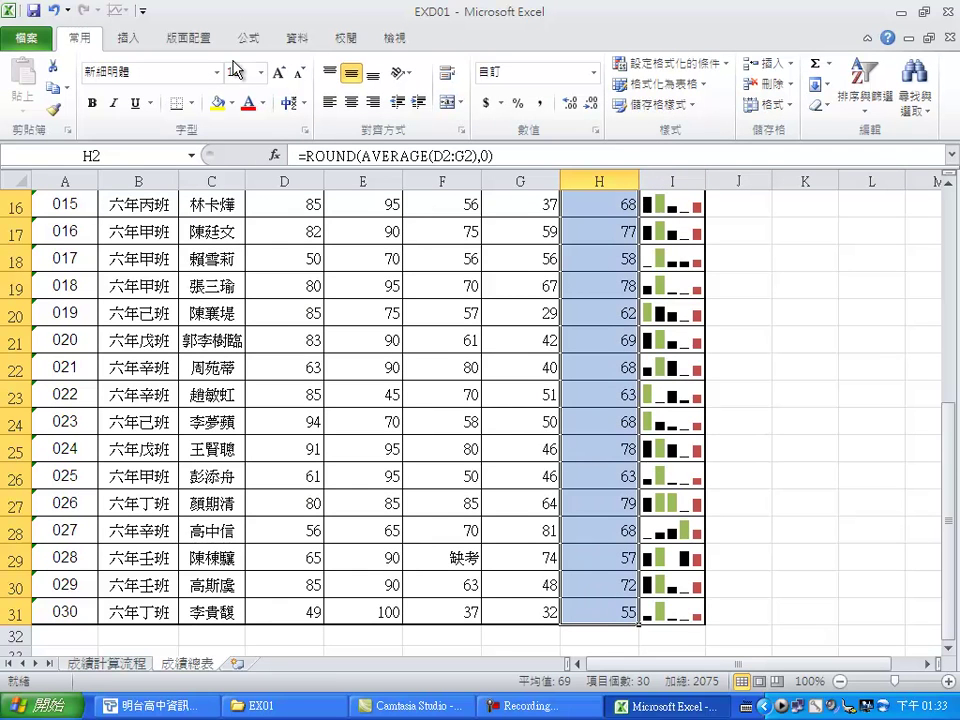
click(724, 66)
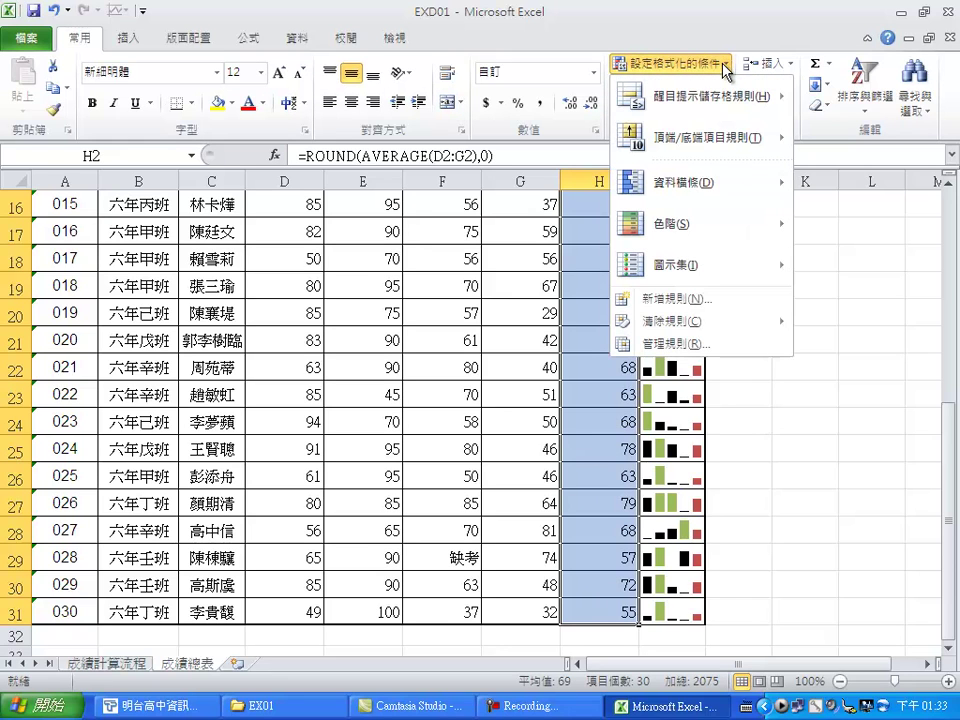
click(683, 345)
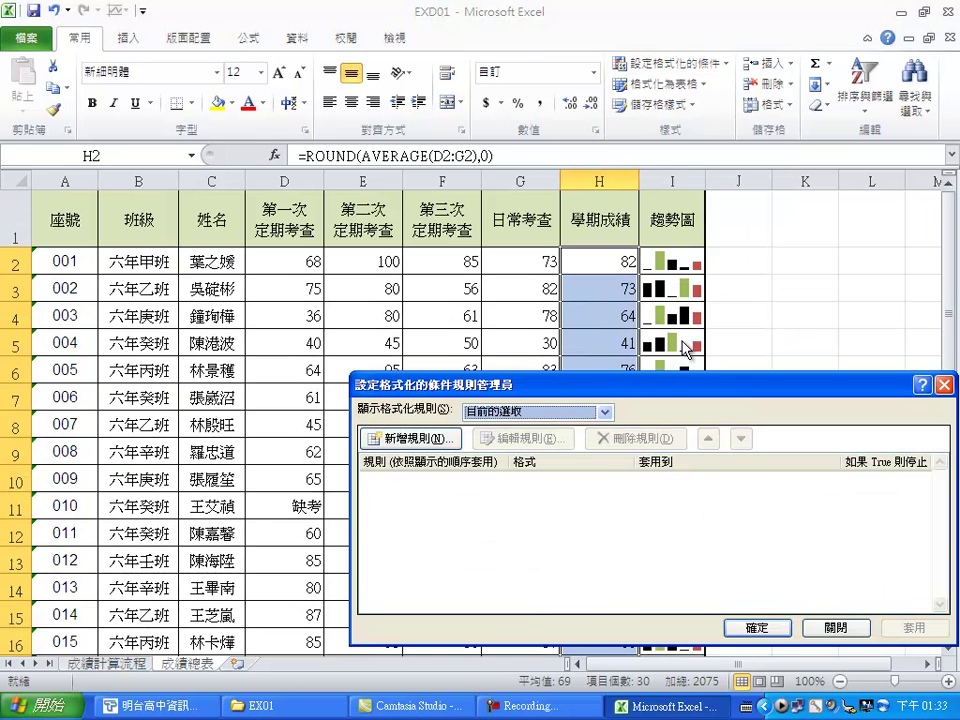
click(446, 442)
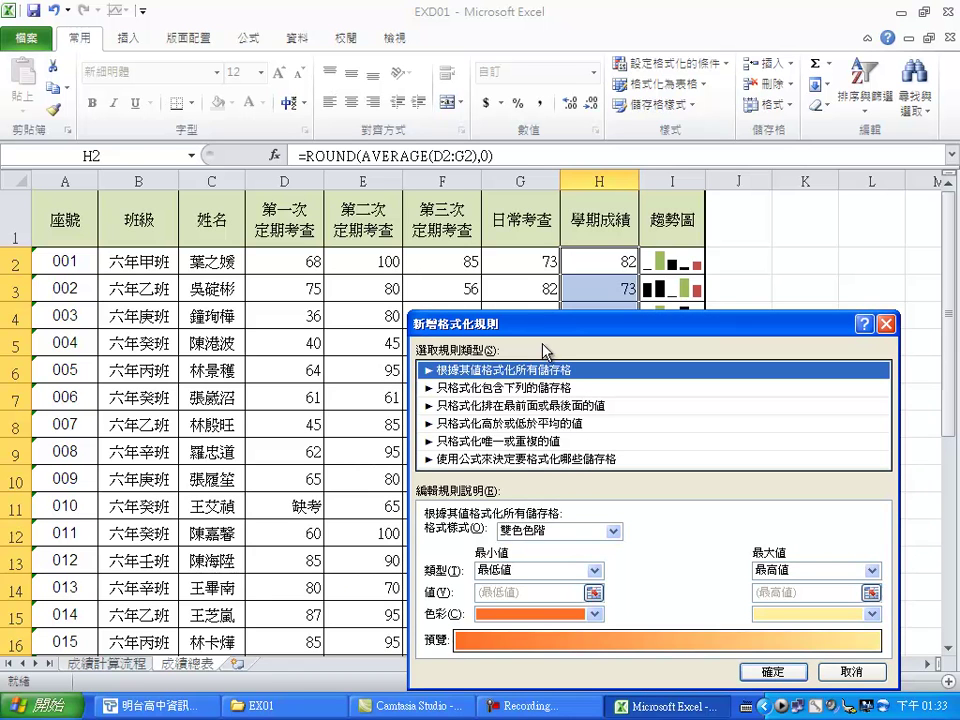
- Set the new rule's format style to icon set (圖示集) with the uncircled red cross, yellow exclamation mark and green check icons
drag(543, 330, 470, 233)
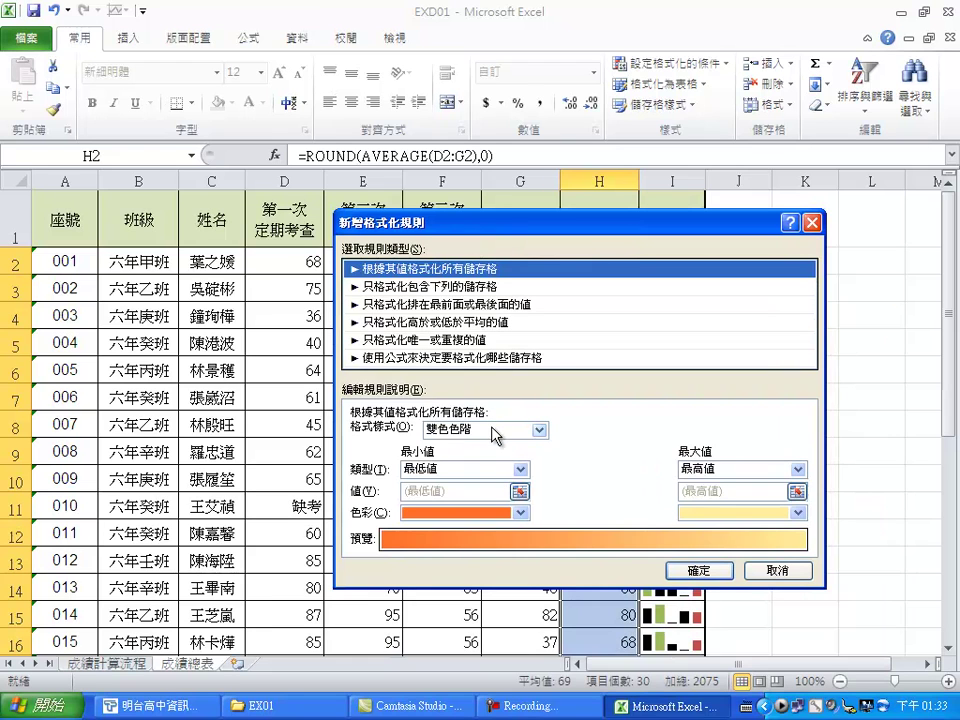
click(493, 433)
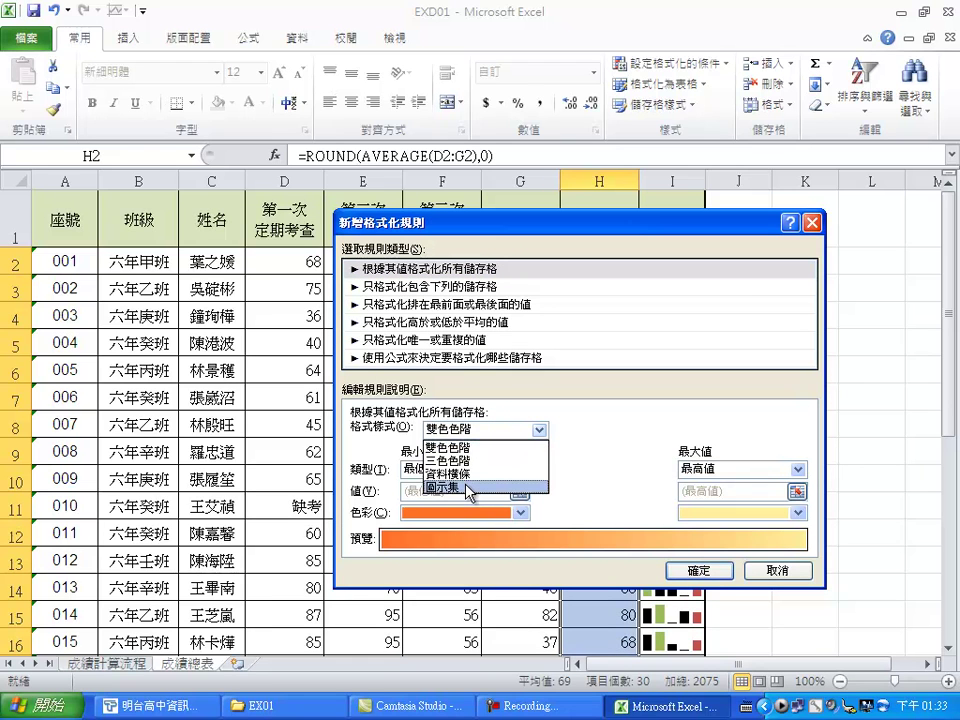
click(467, 488)
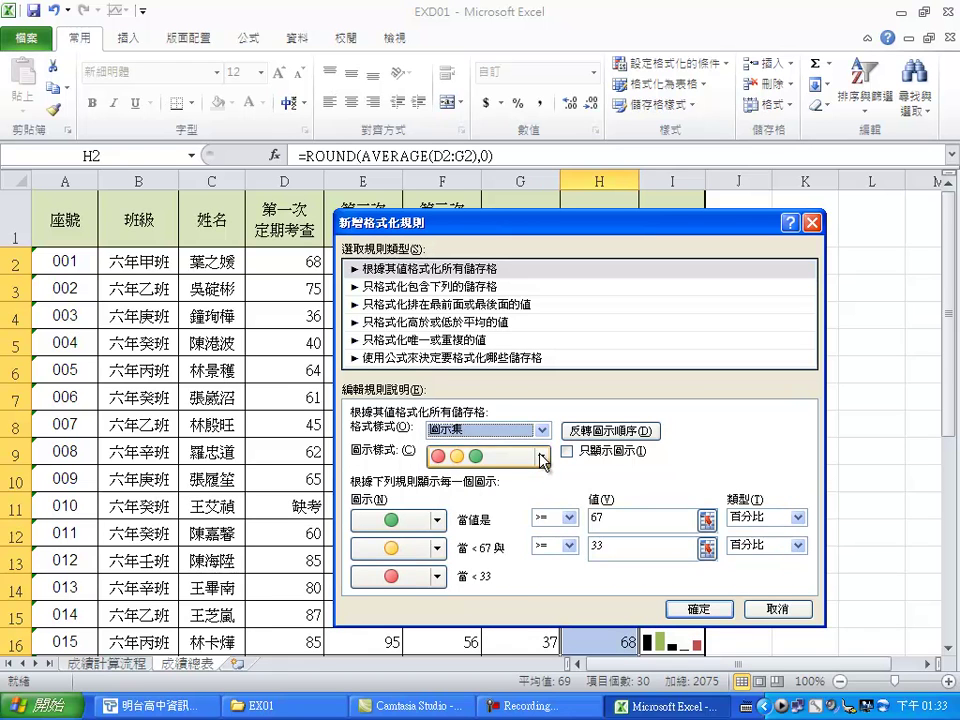
click(543, 459)
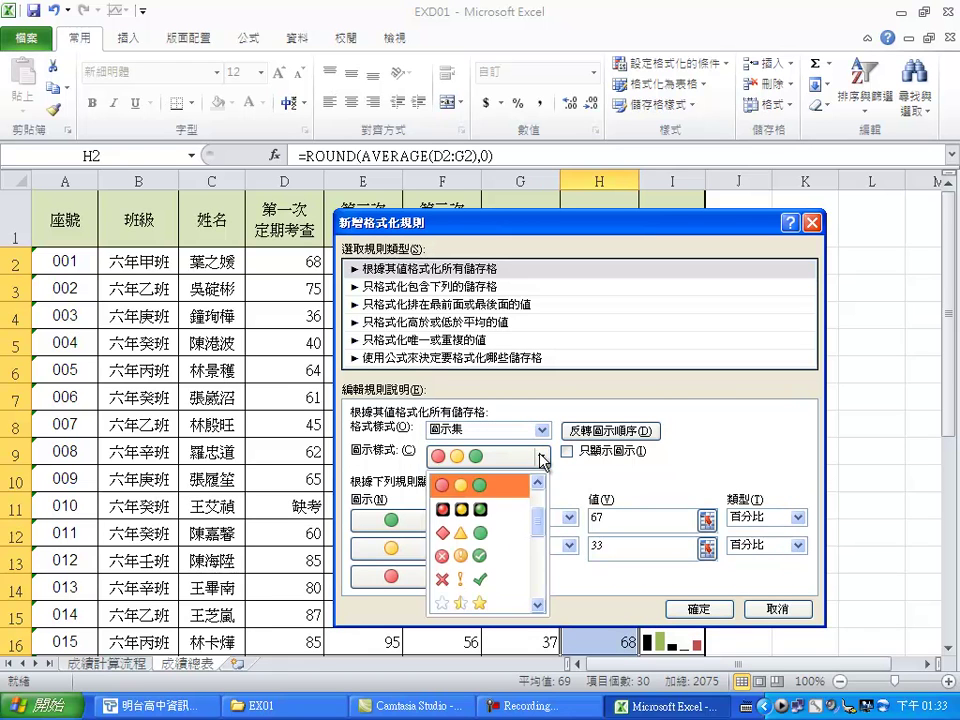
click(487, 584)
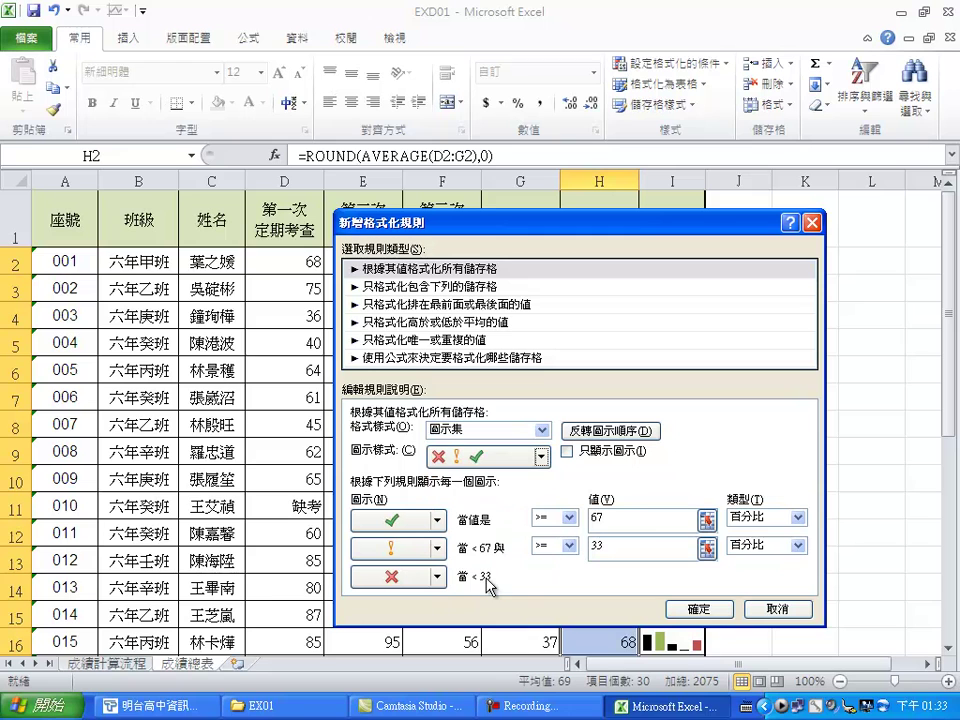
- Set both icon thresholds to the number type (數值), with green check at >= 60 and yellow exclamation mark at >= 50, and confirm the rule
click(786, 520)
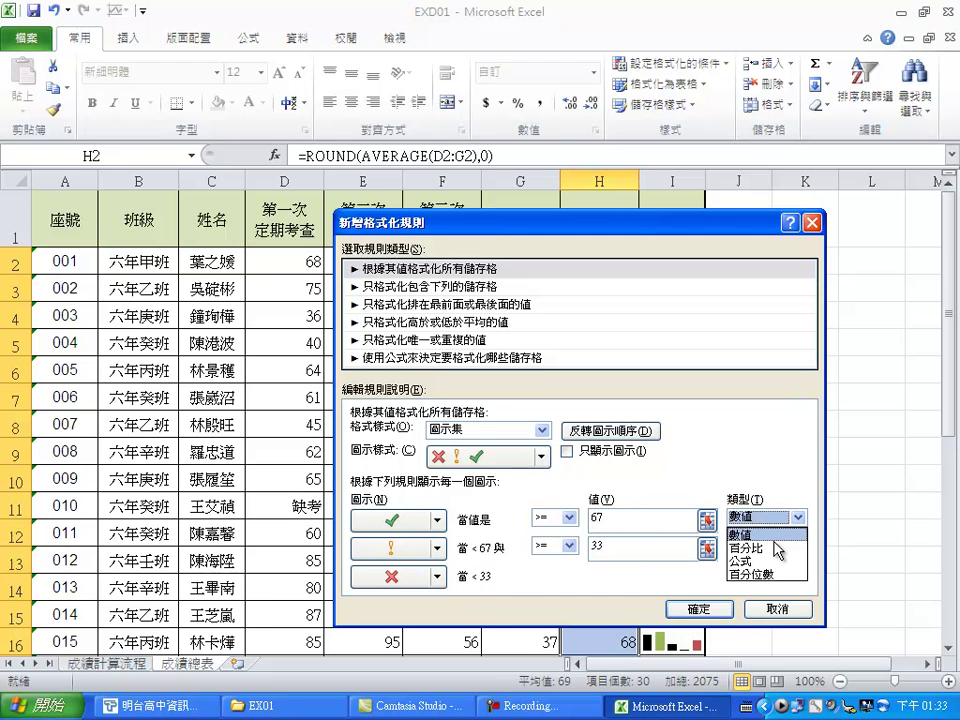
click(770, 534)
click(786, 546)
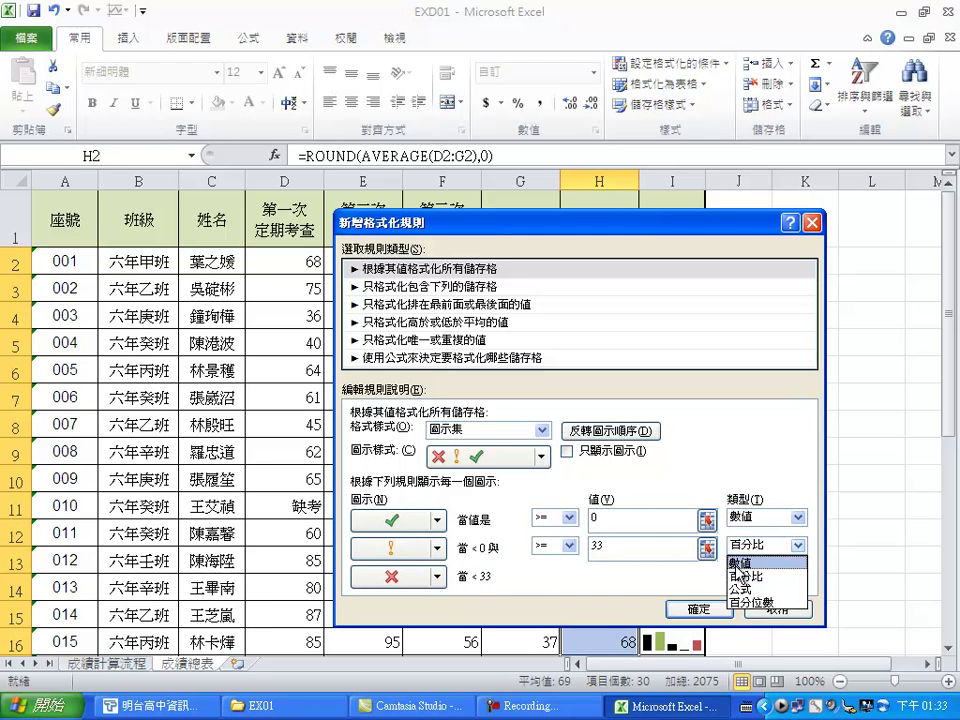
click(753, 563)
double_click(617, 517)
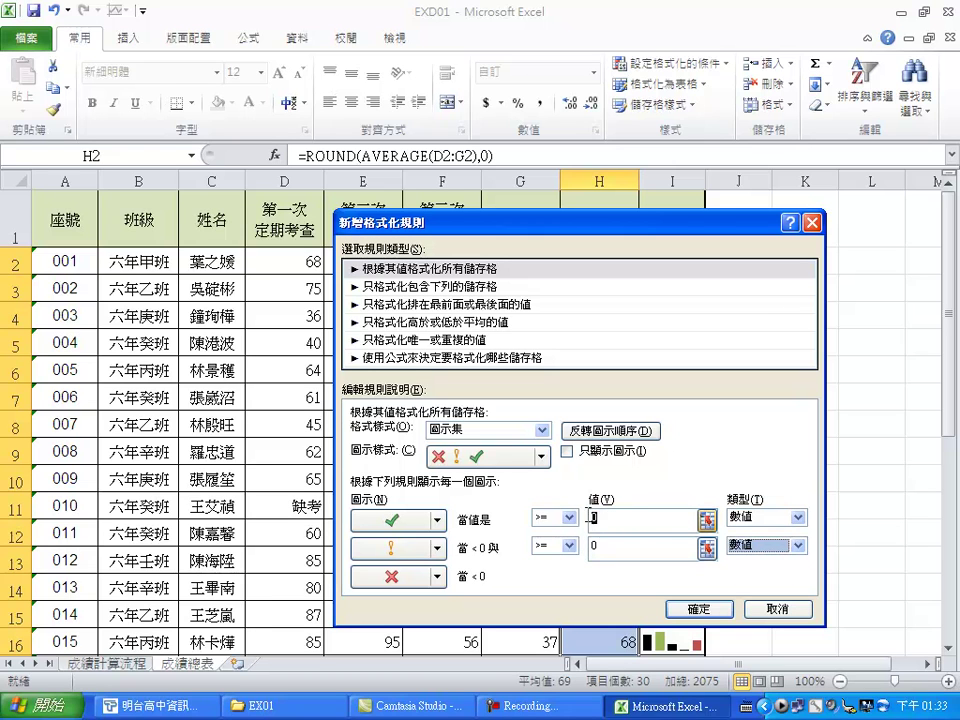
text(60)
click(626, 545)
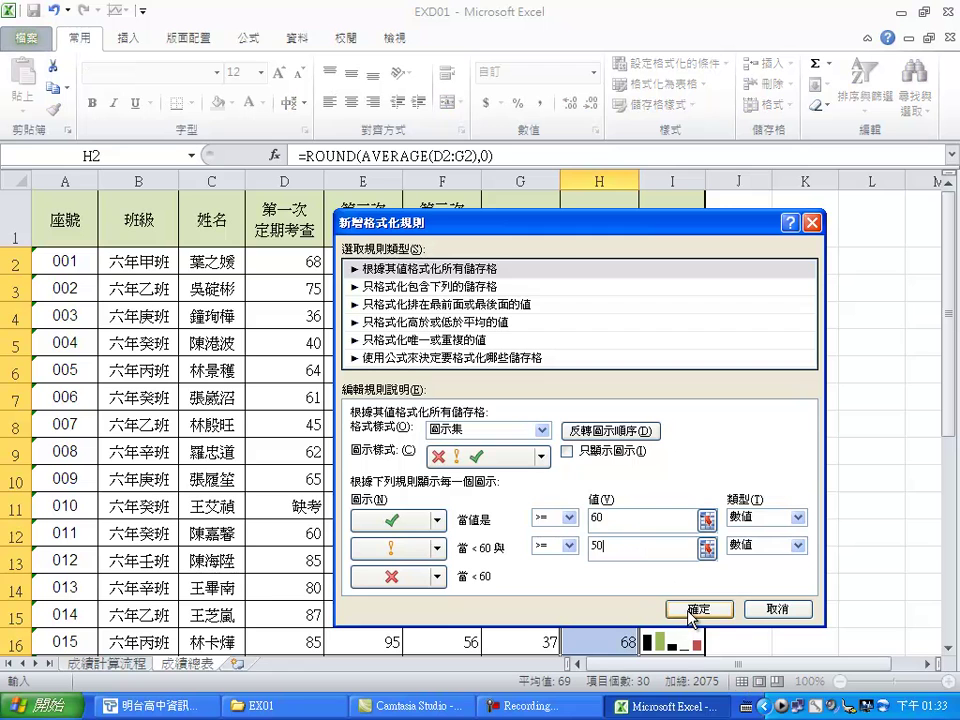
click(691, 614)
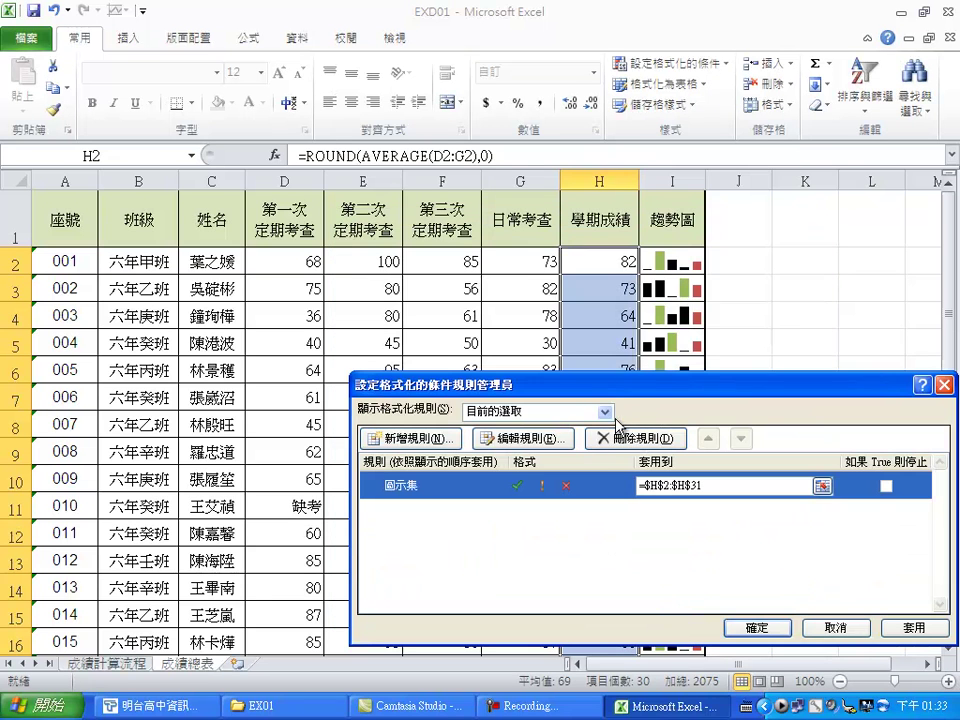
- Add another rule that formats only cells whose value is greater than or equal to (大於或等於) 60
click(419, 440)
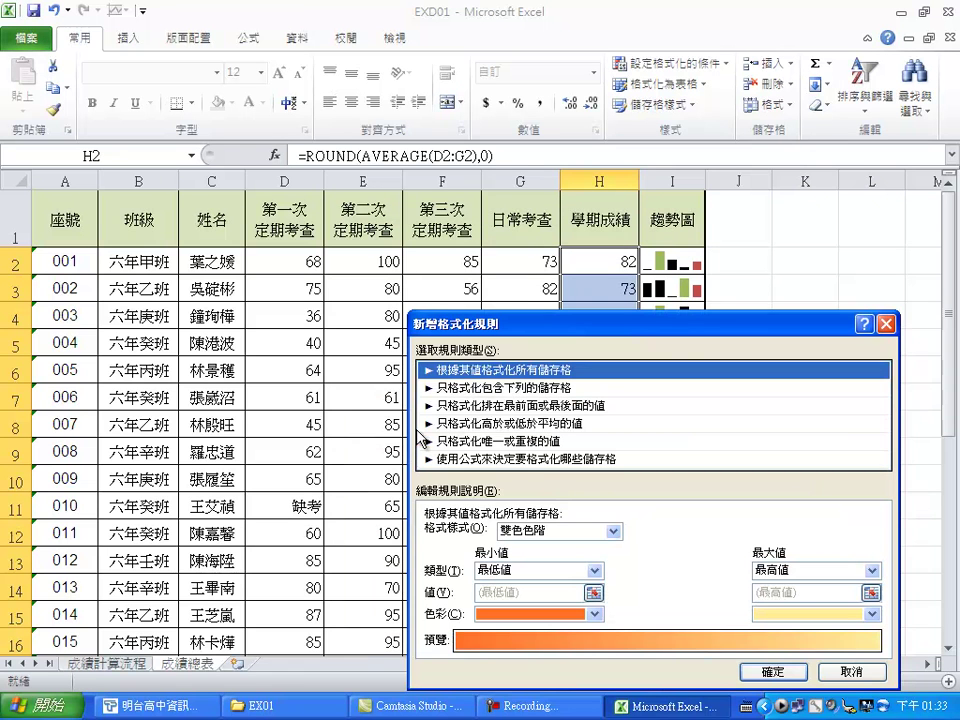
click(497, 390)
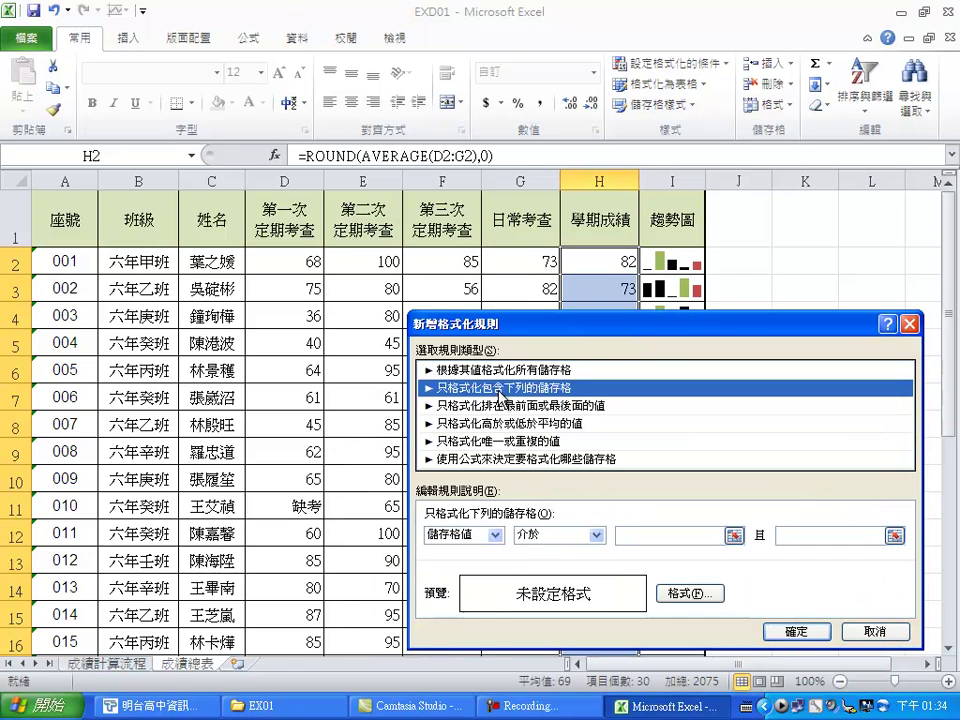
click(597, 535)
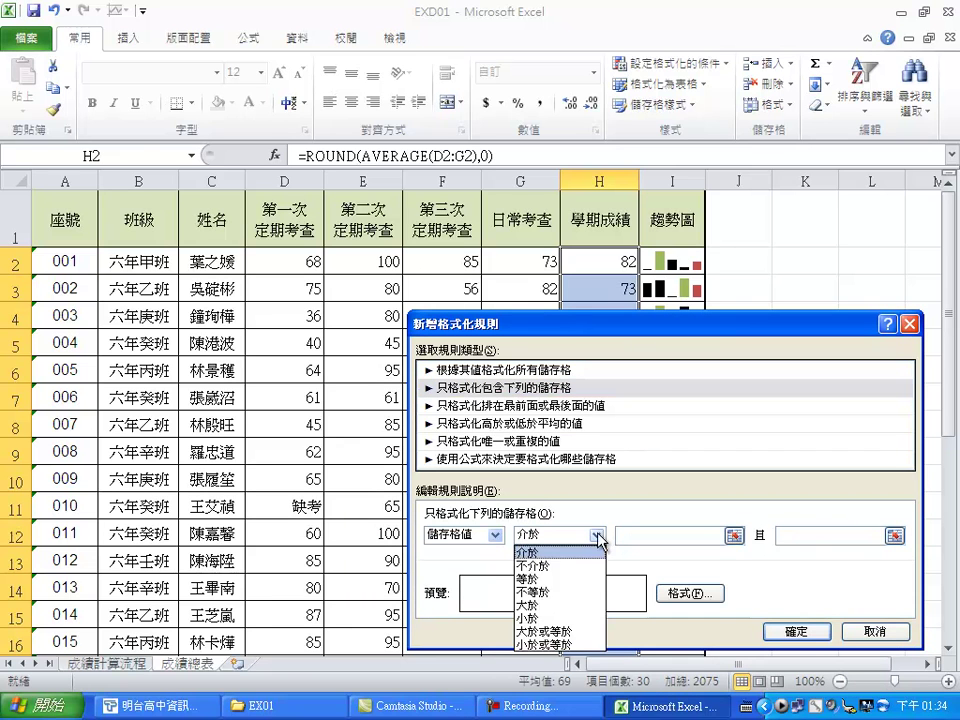
click(556, 632)
click(684, 541)
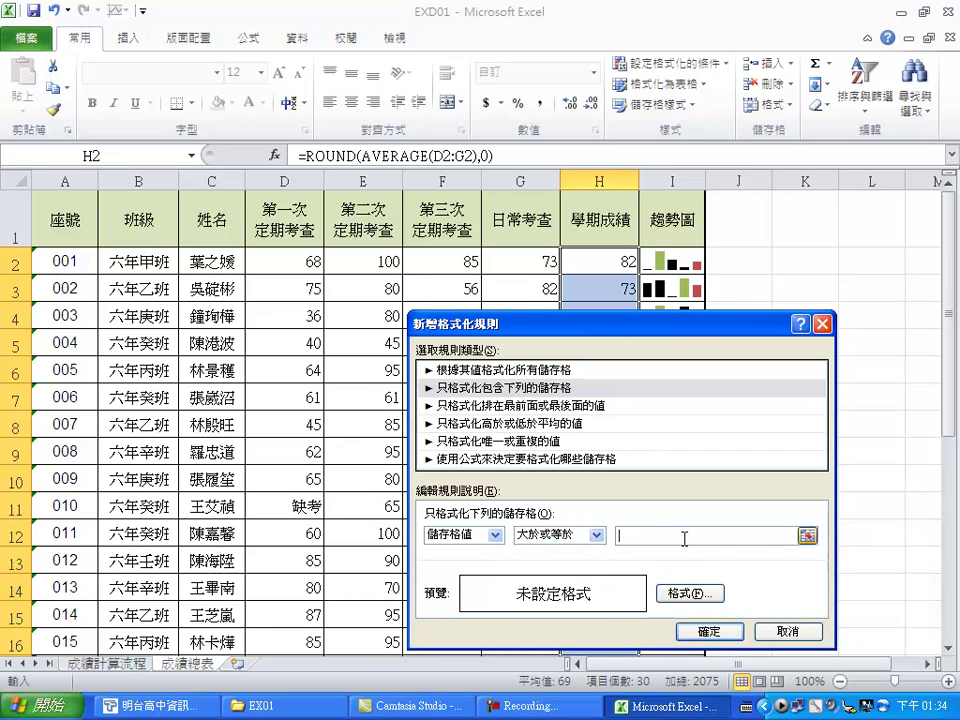
text(60)
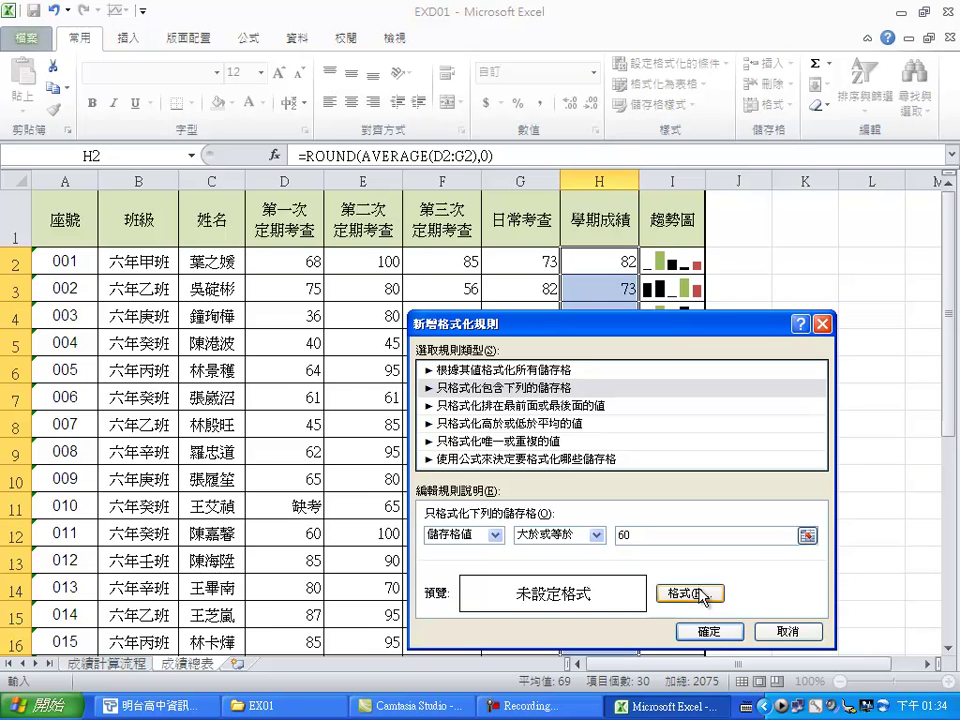
- Give the >= 60 rule the standard blue font color and move it below the icon-set rule
click(701, 594)
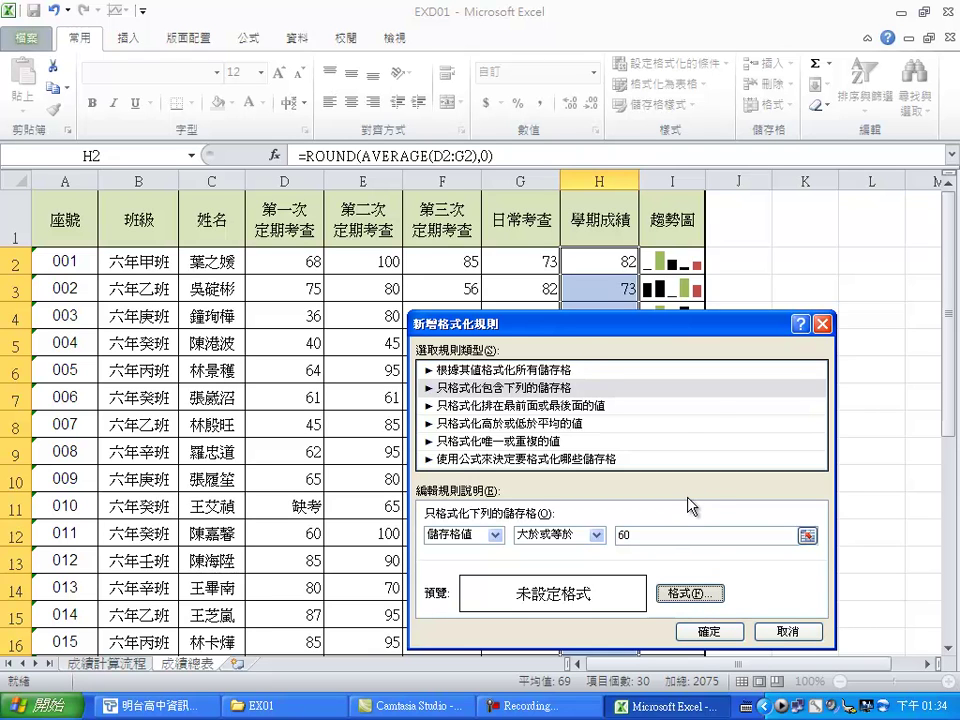
click(690, 594)
click(747, 445)
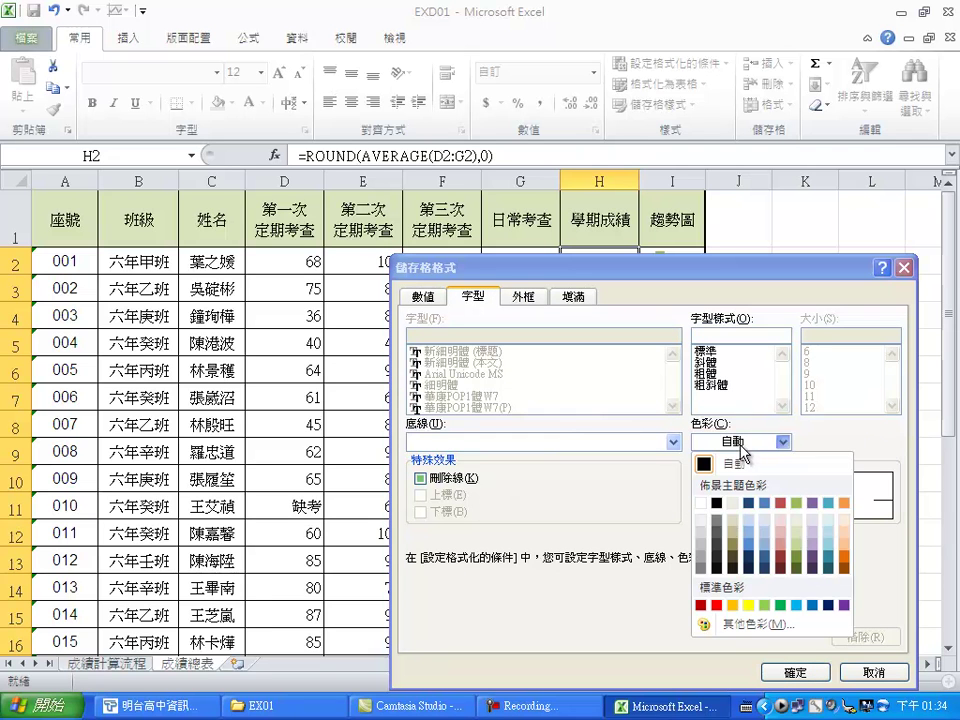
click(812, 606)
click(796, 673)
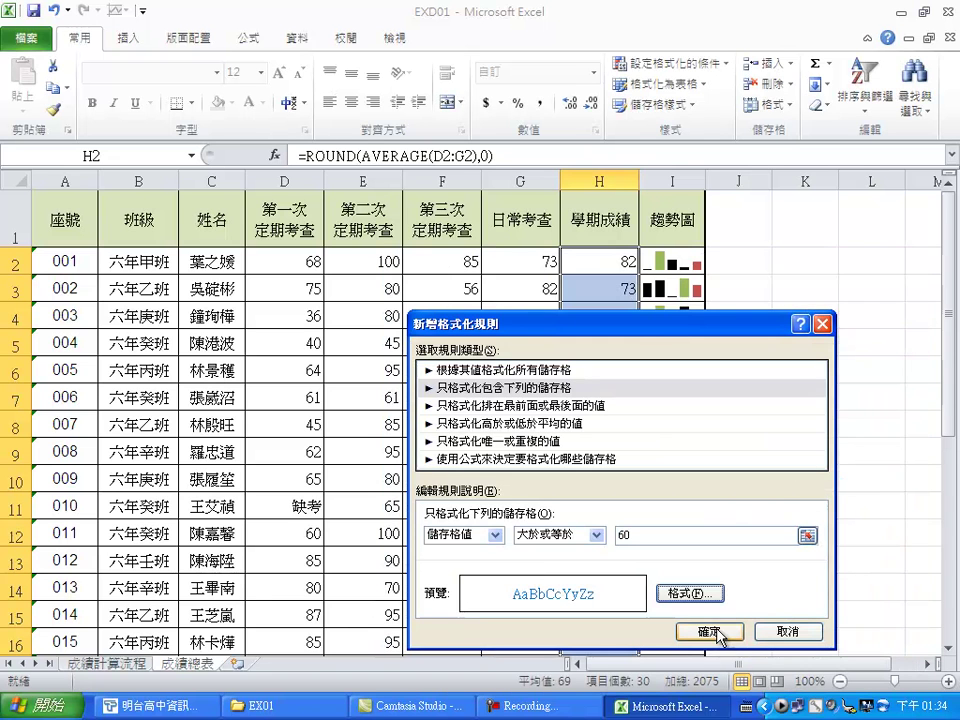
click(714, 632)
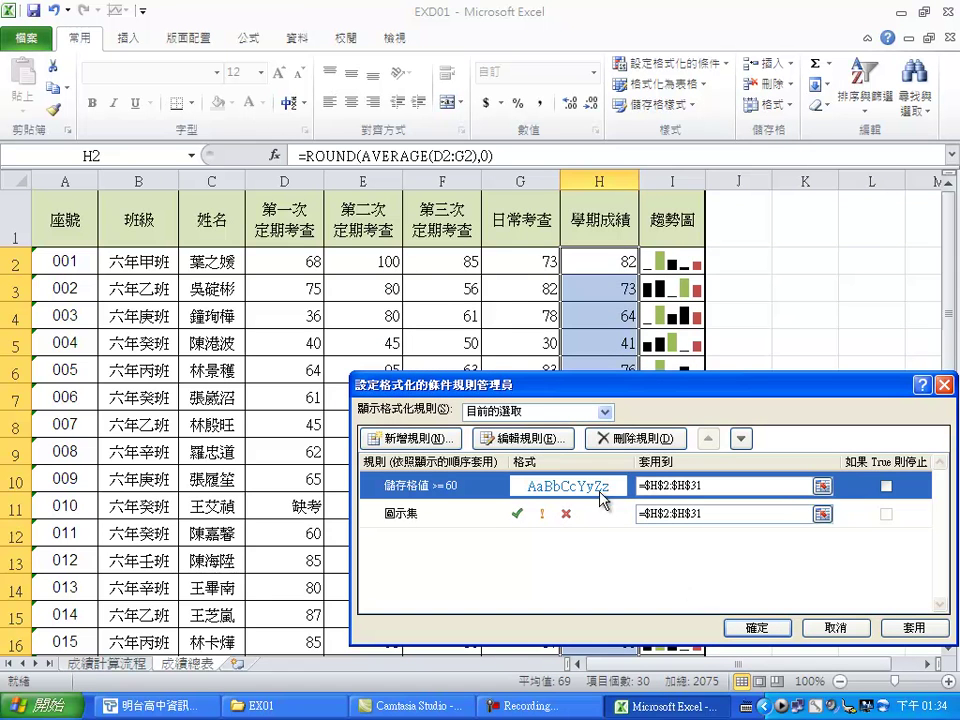
click(740, 439)
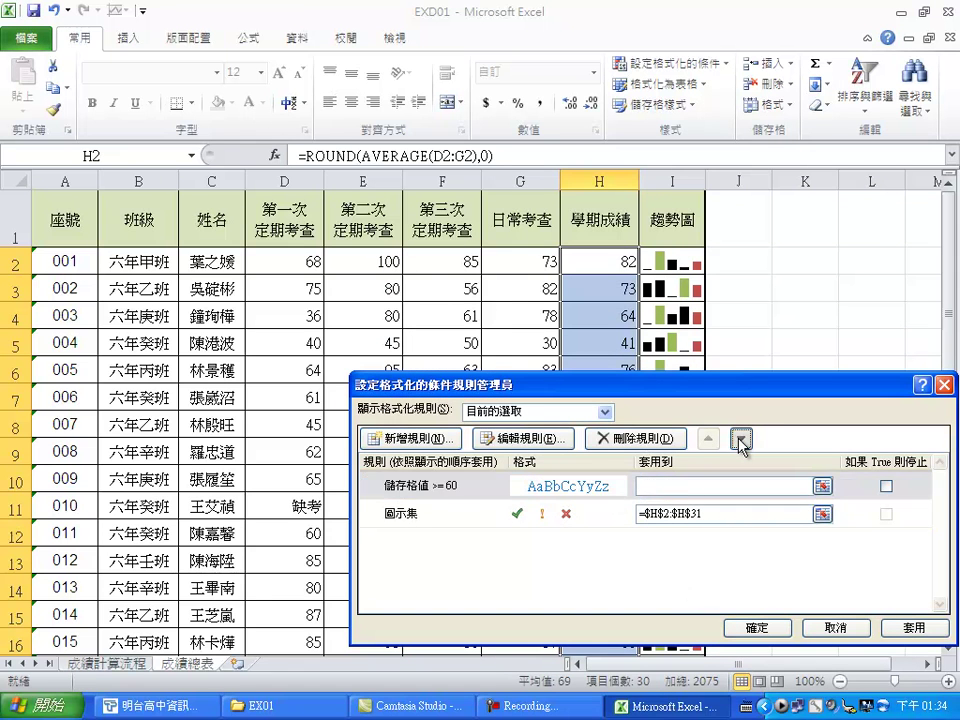
- Add another rule that formats only cells whose value is less than (小於) 60
click(437, 440)
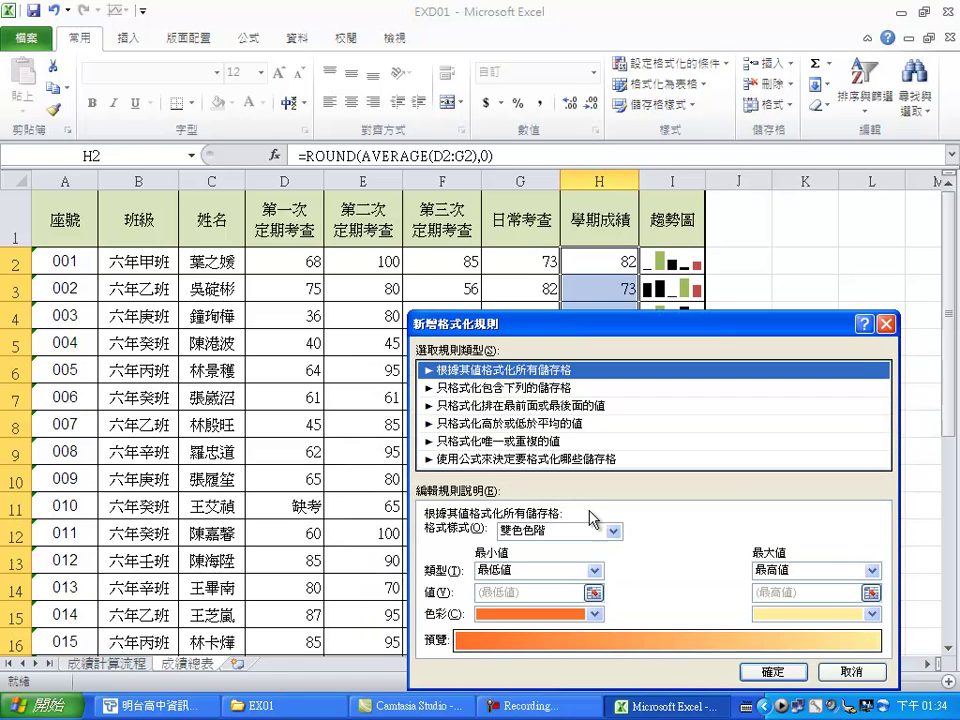
click(540, 390)
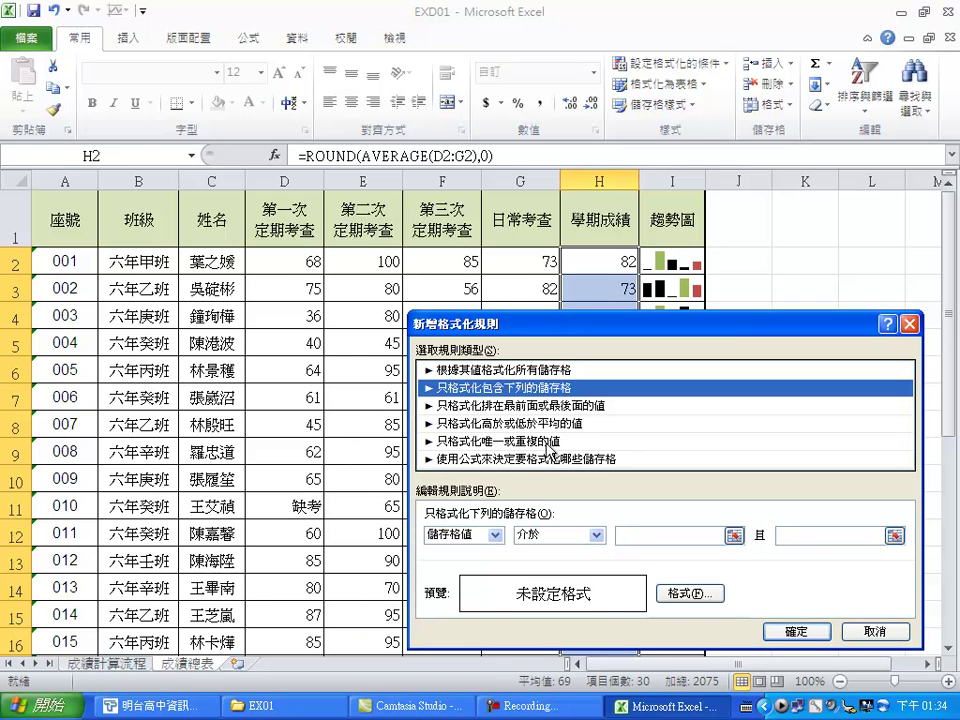
click(597, 536)
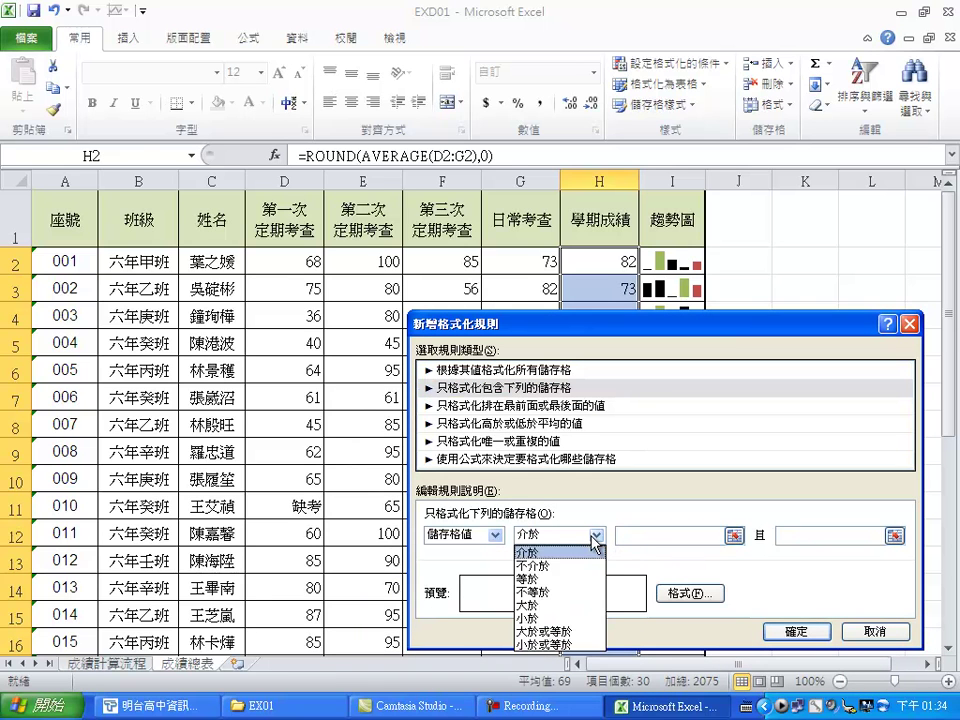
click(530, 619)
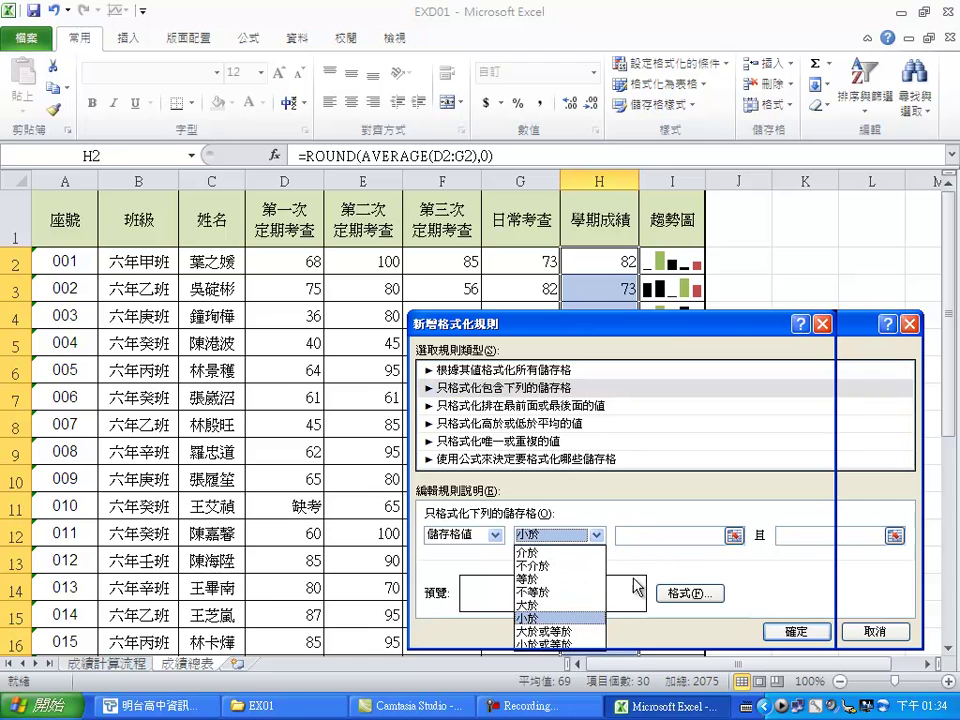
click(656, 532)
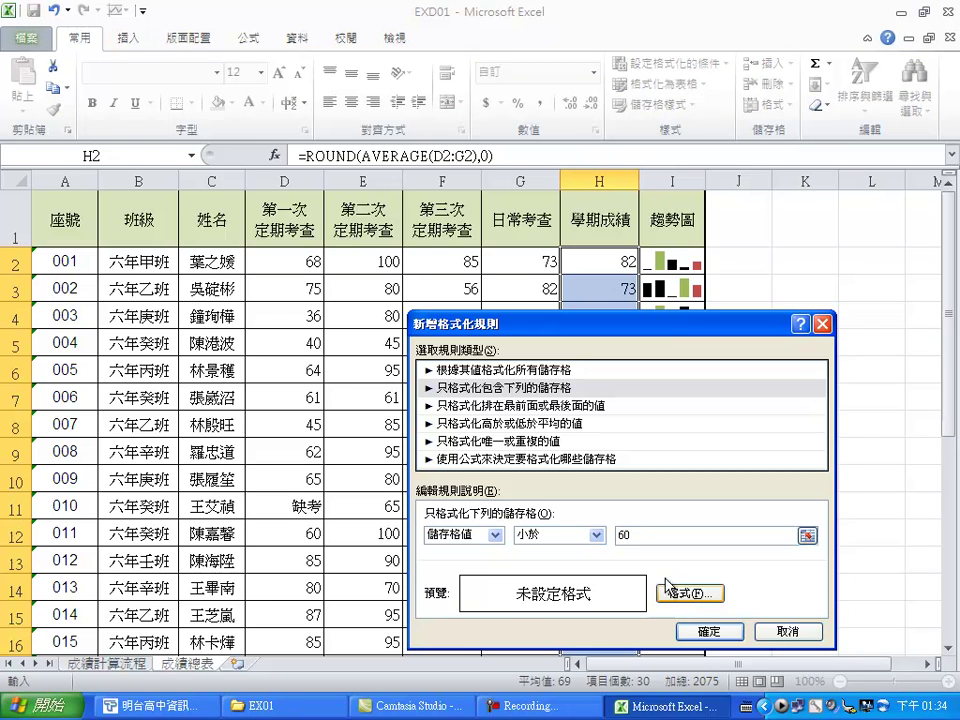
- Give the < 60 rule the standard red font color and confirm the rule
key(alt+f)
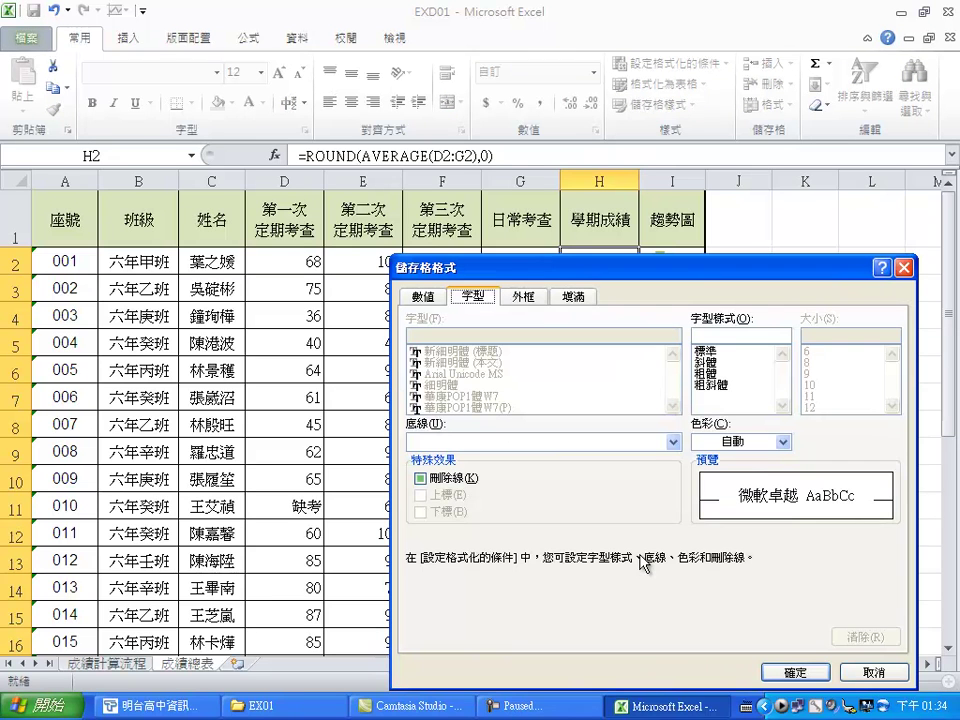
click(738, 444)
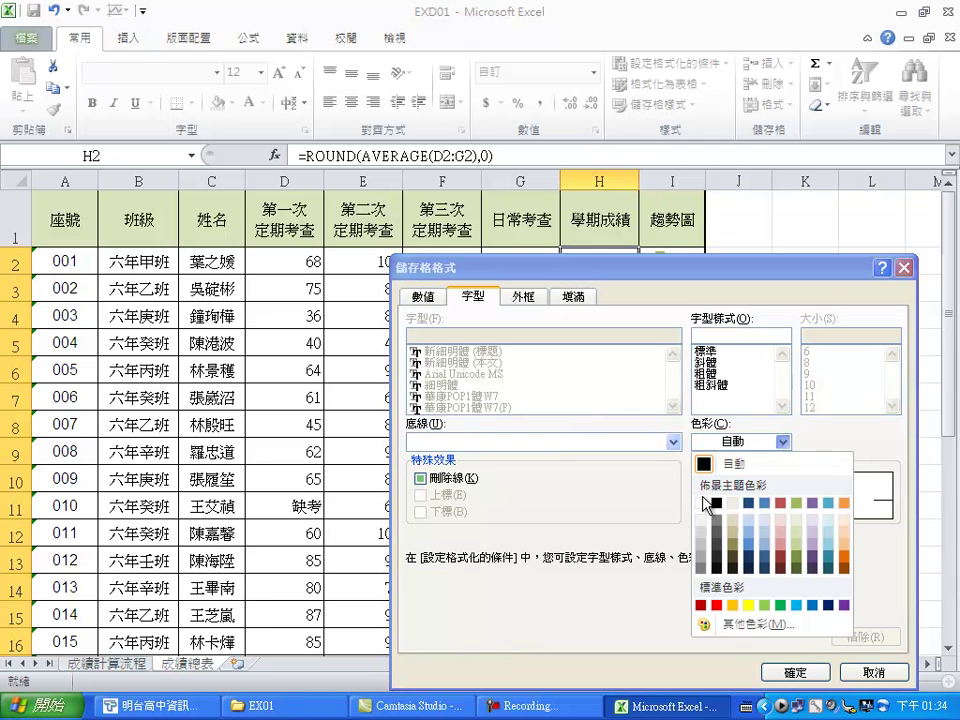
click(717, 605)
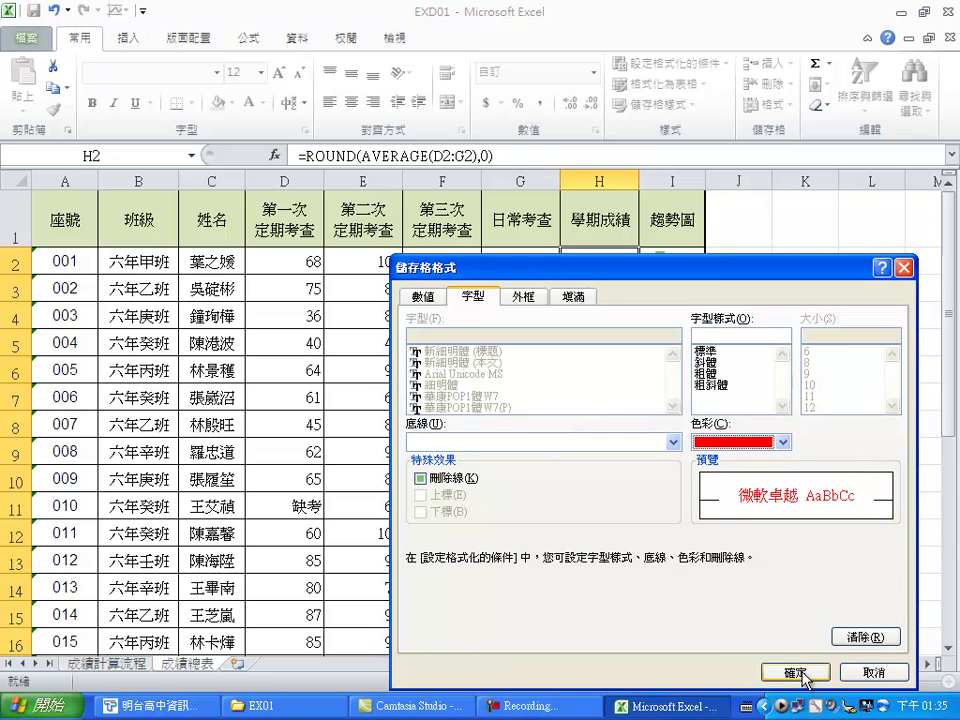
click(803, 676)
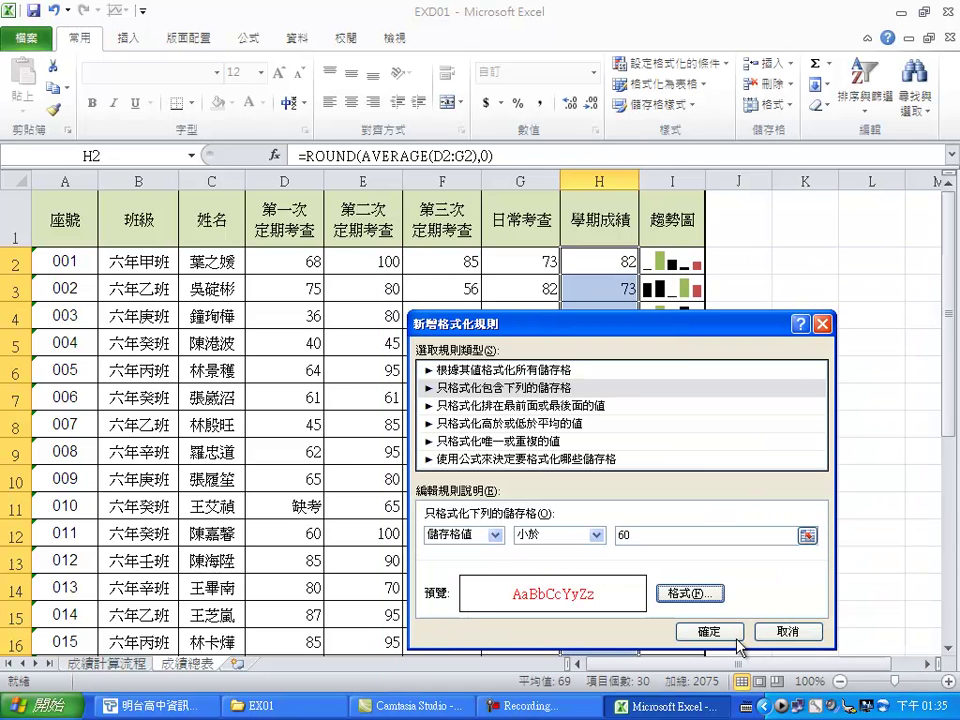
click(722, 633)
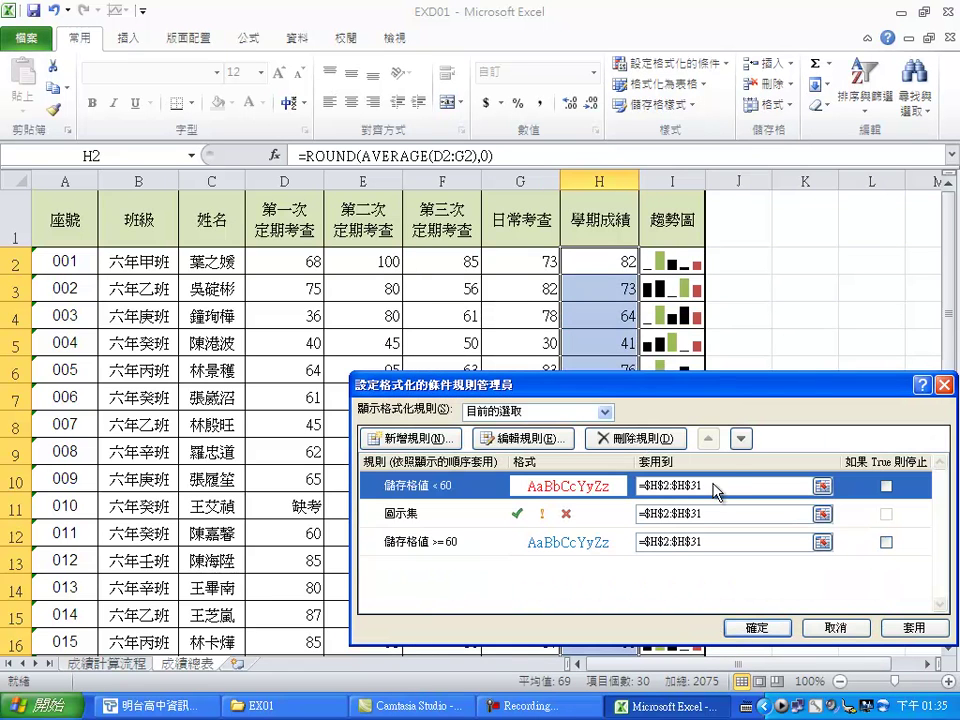
- Move the < 60 rule to the end of the rule order and apply all rules to H2:H31
click(740, 439)
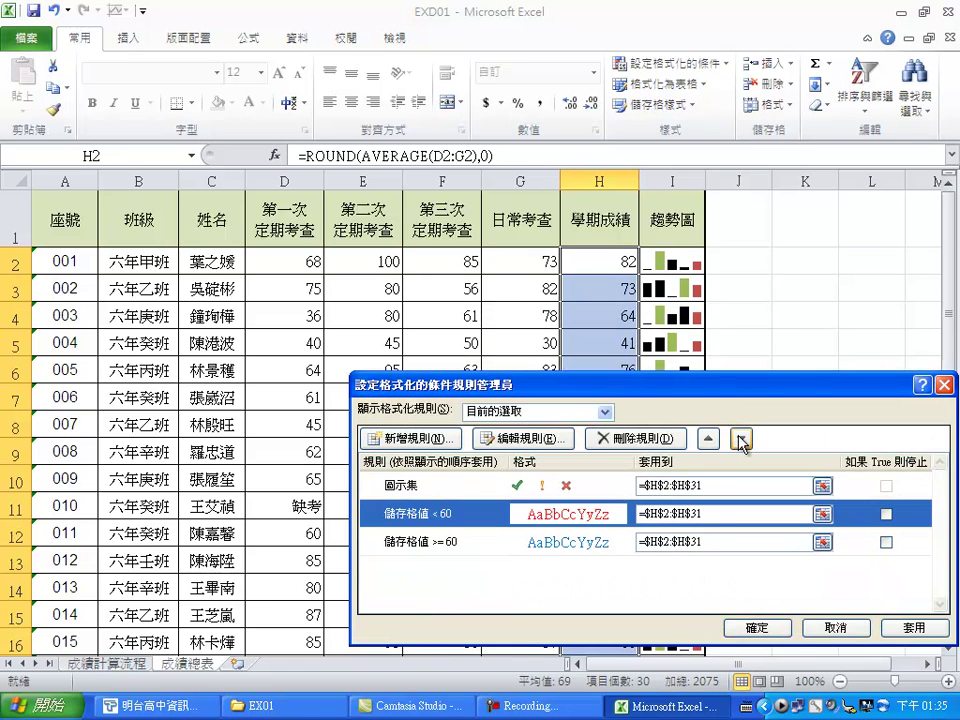
click(740, 439)
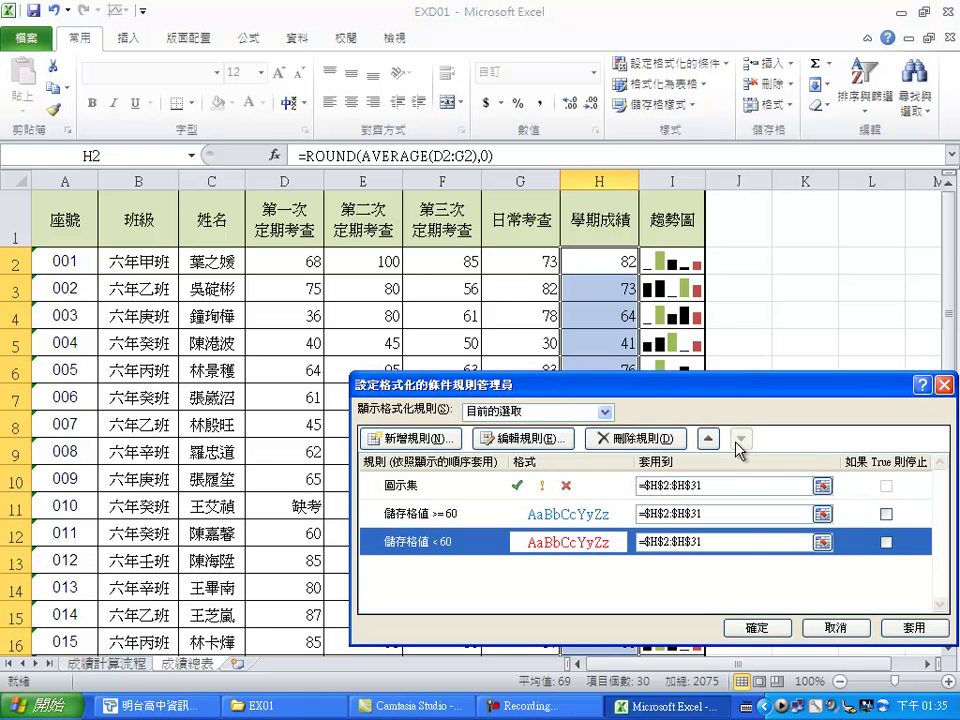
click(757, 629)
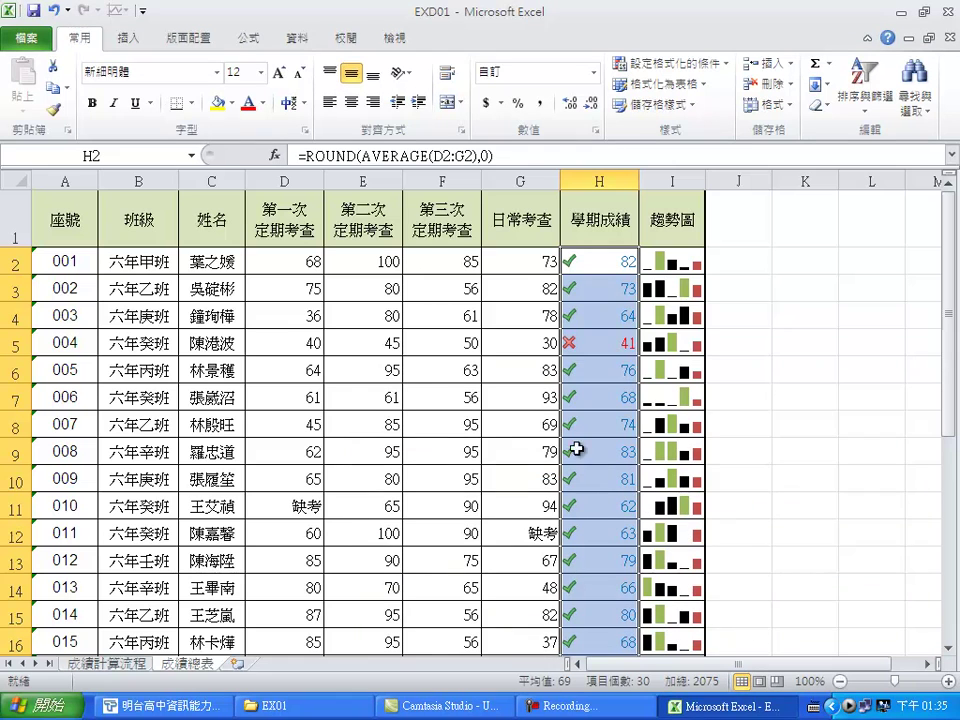
- Collect the headers D1, E1, F1, G1 and H1 one by one on the Office clipboard, and switch to the 成績計算流程 sheet
click(66, 131)
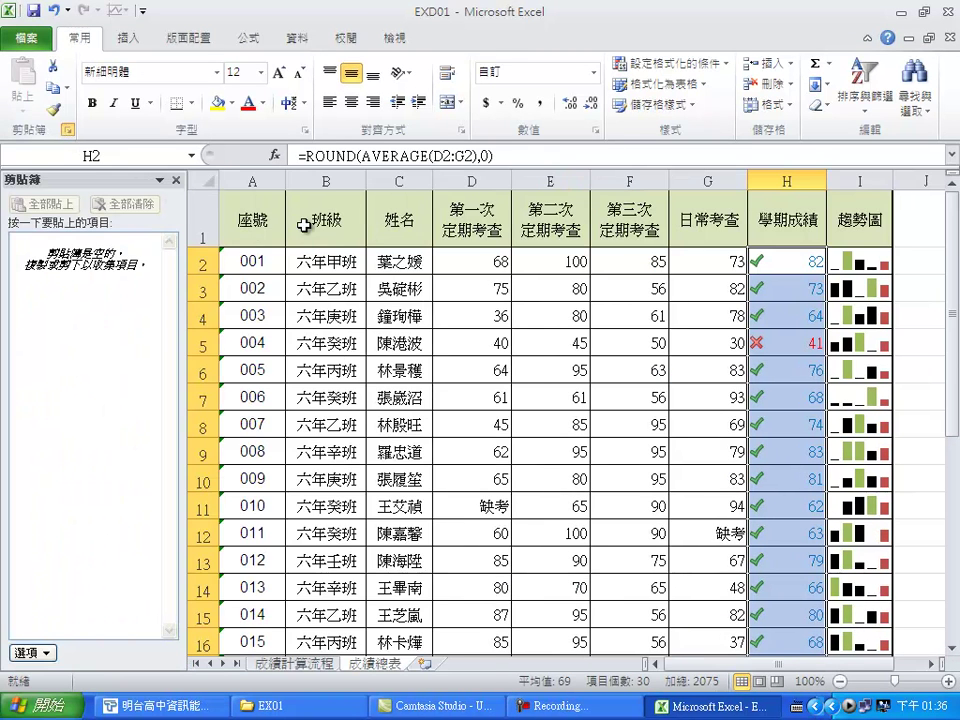
click(458, 216)
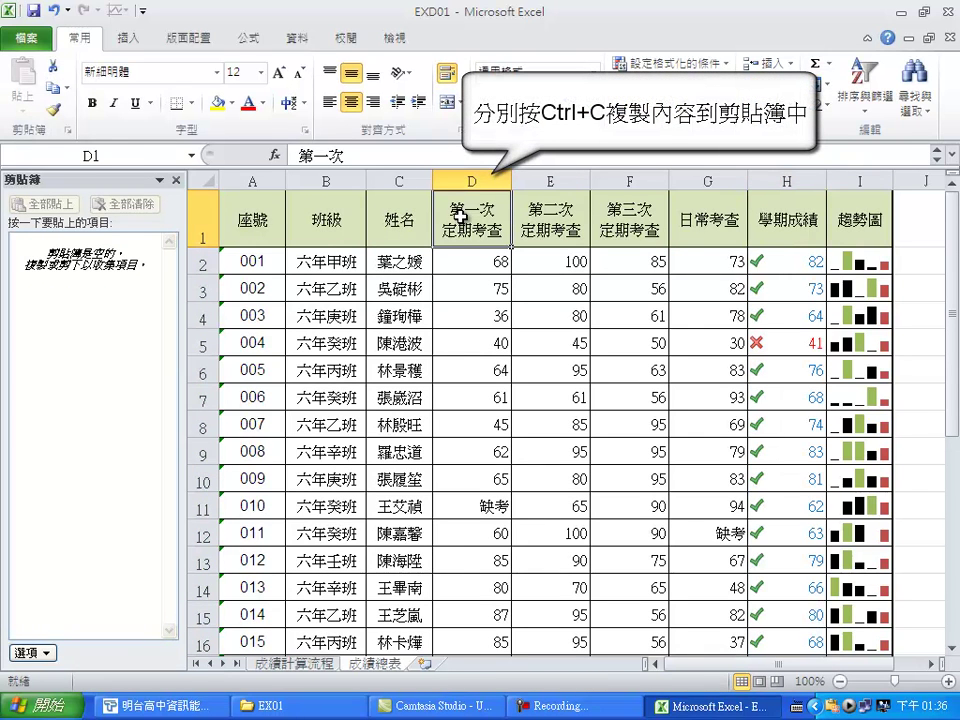
key(ctrl+c)
click(540, 212)
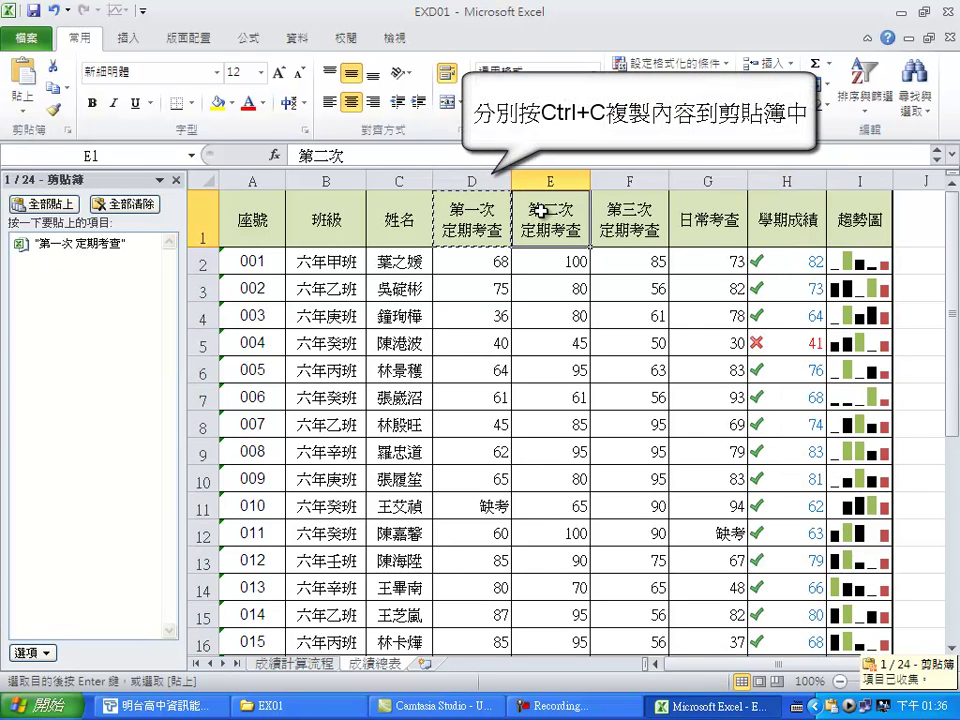
key(ctrl+c)
click(622, 212)
key(ctrl+c)
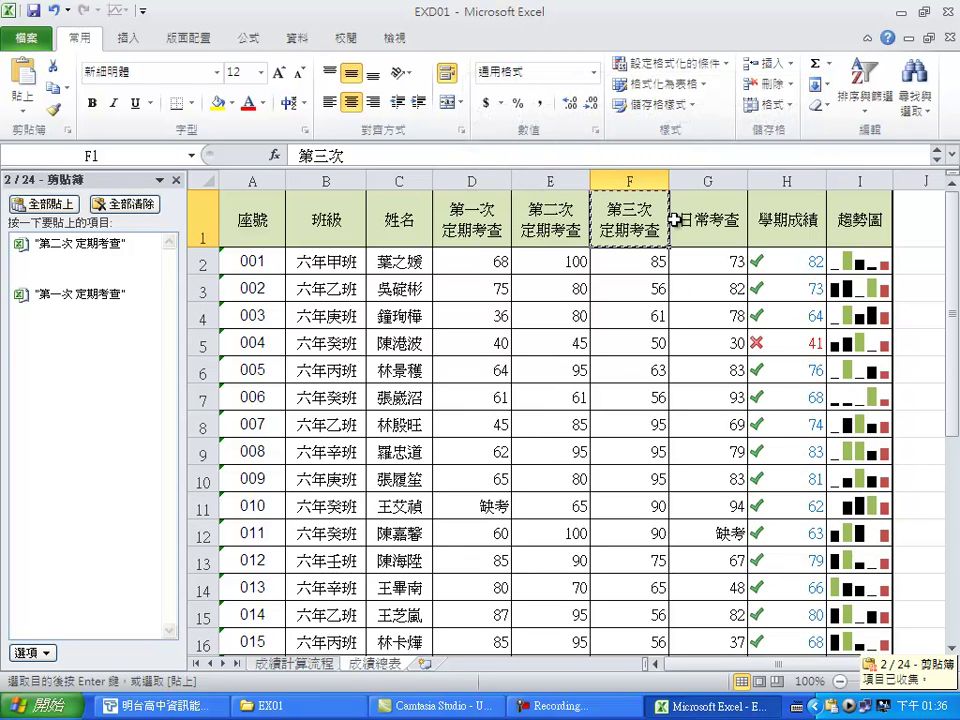
click(690, 219)
key(ctrl+c)
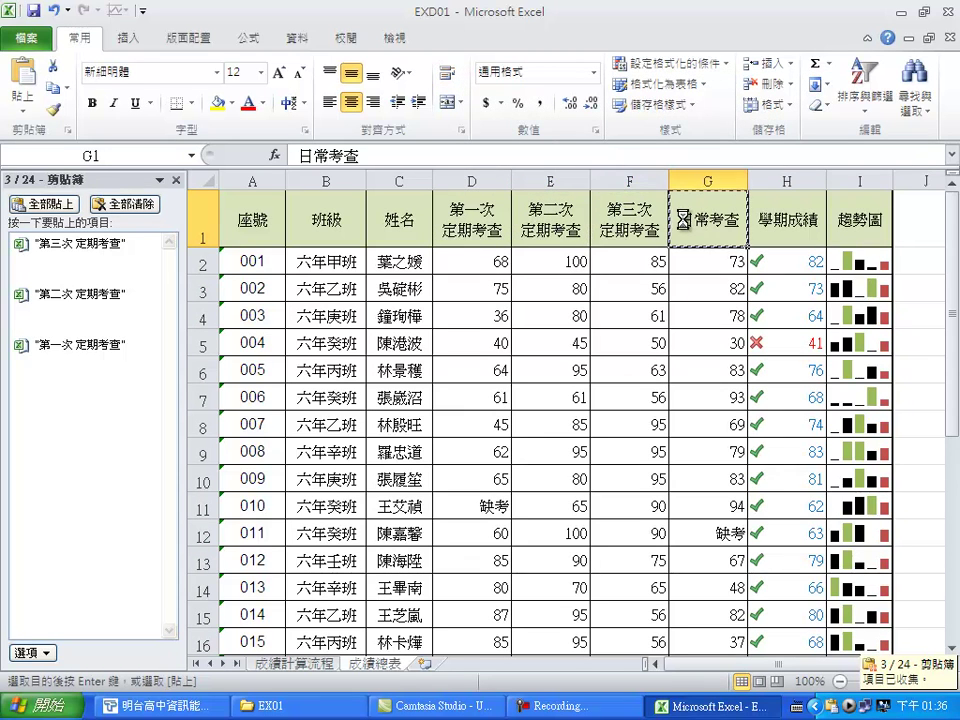
click(795, 215)
key(ctrl+c)
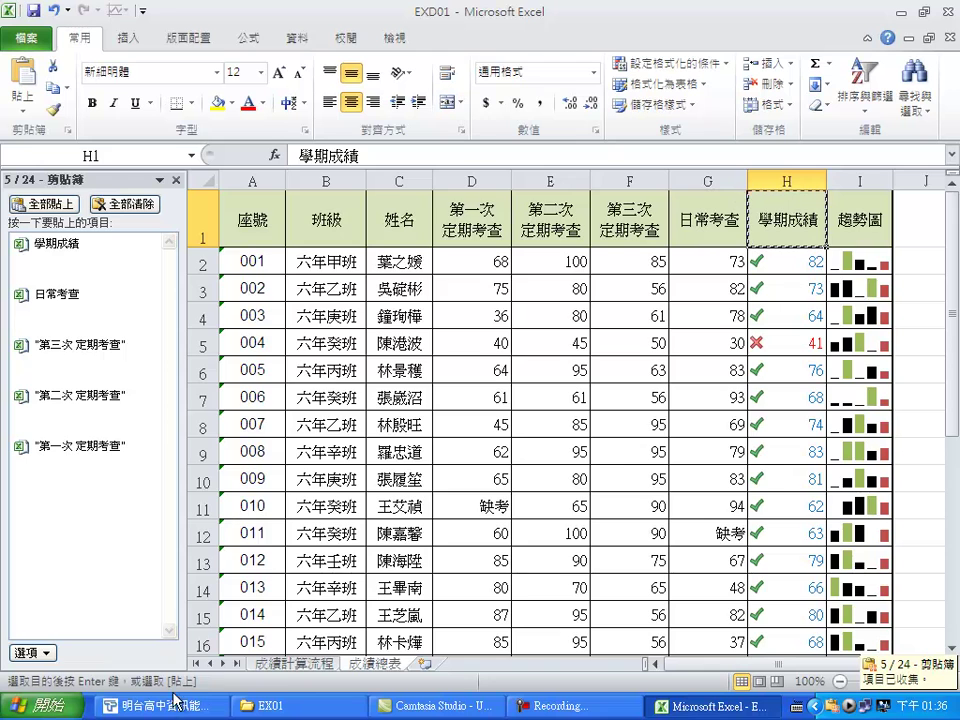
click(278, 663)
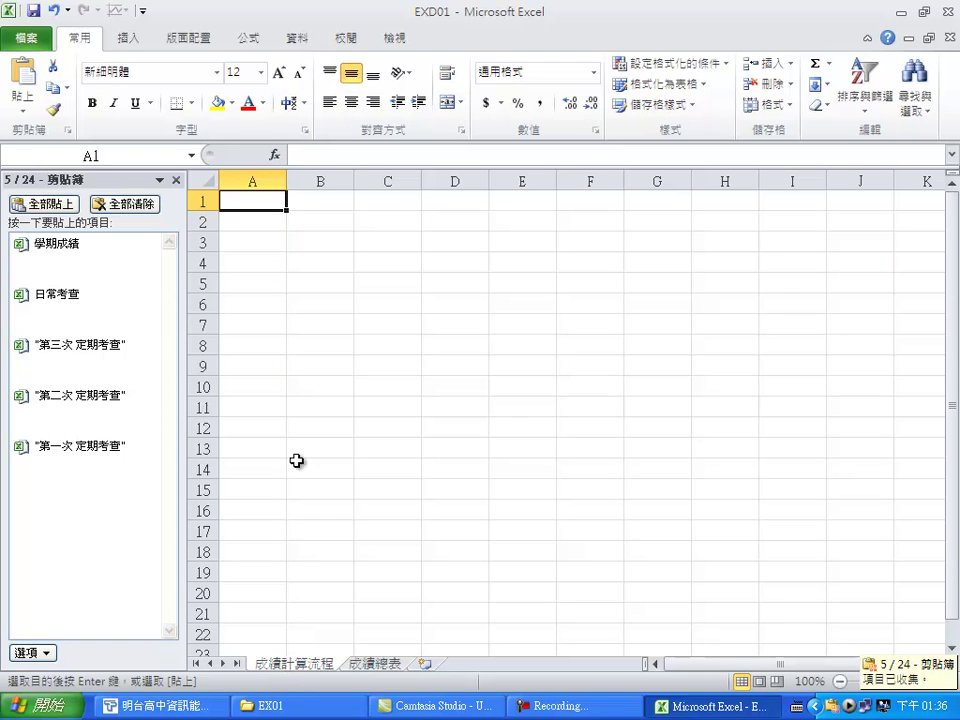
- Insert a 發散星形圖 SmartArt graphic from the cycle (循環圖) category on the 成績計算流程 sheet
click(129, 40)
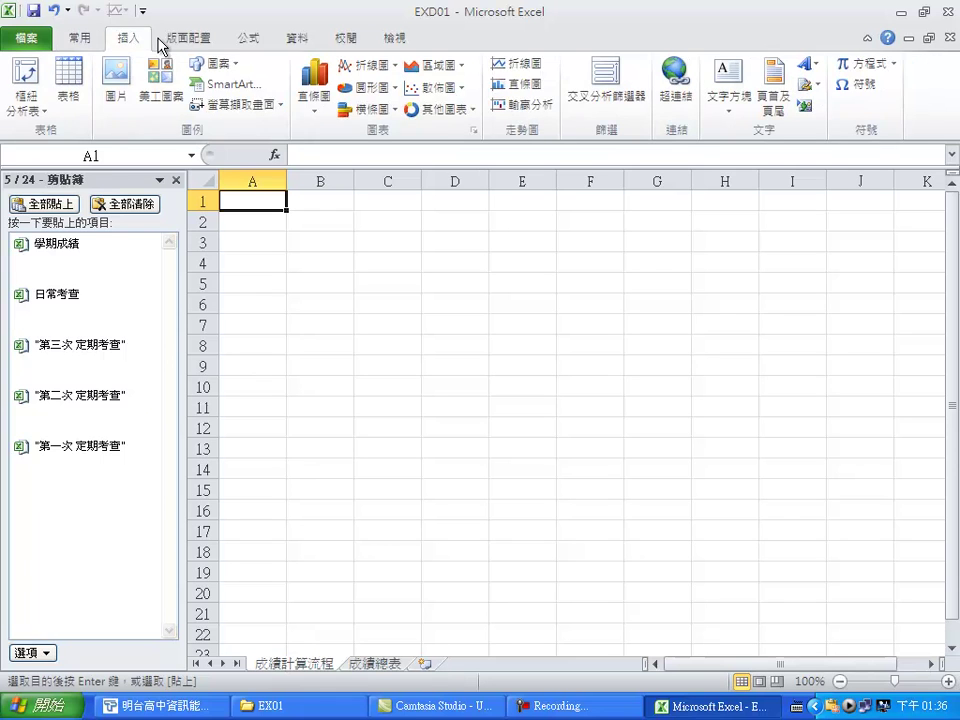
click(243, 86)
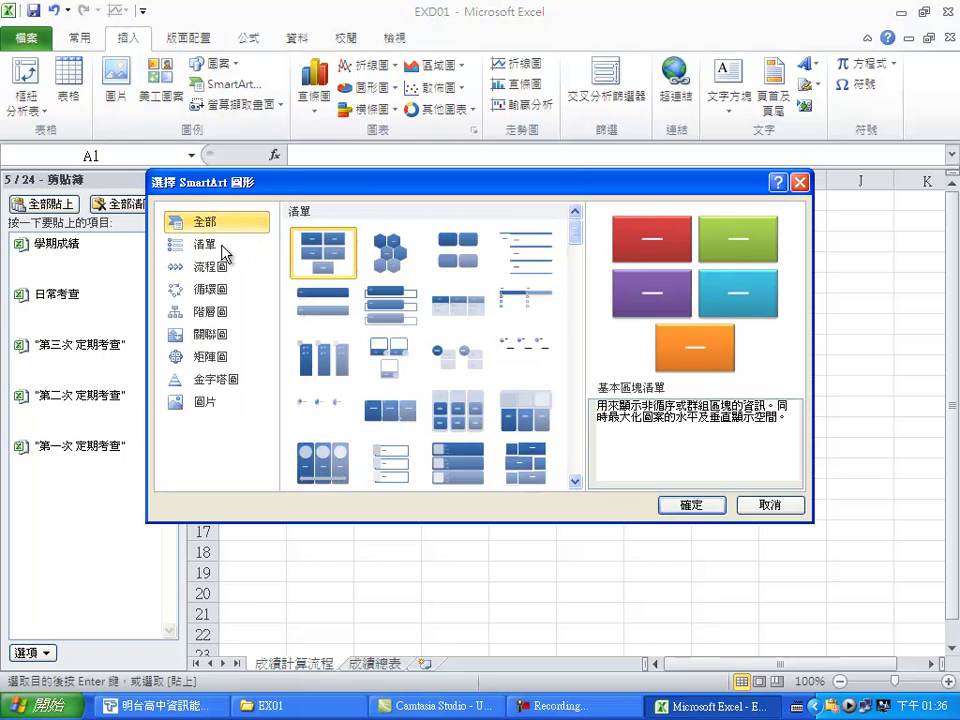
click(205, 292)
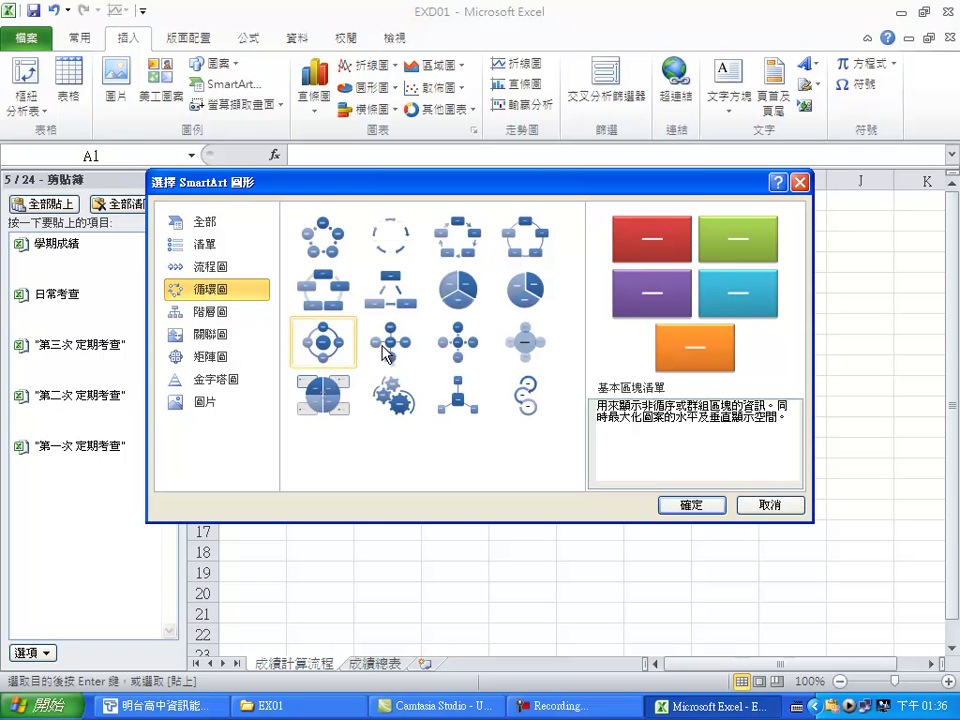
click(467, 352)
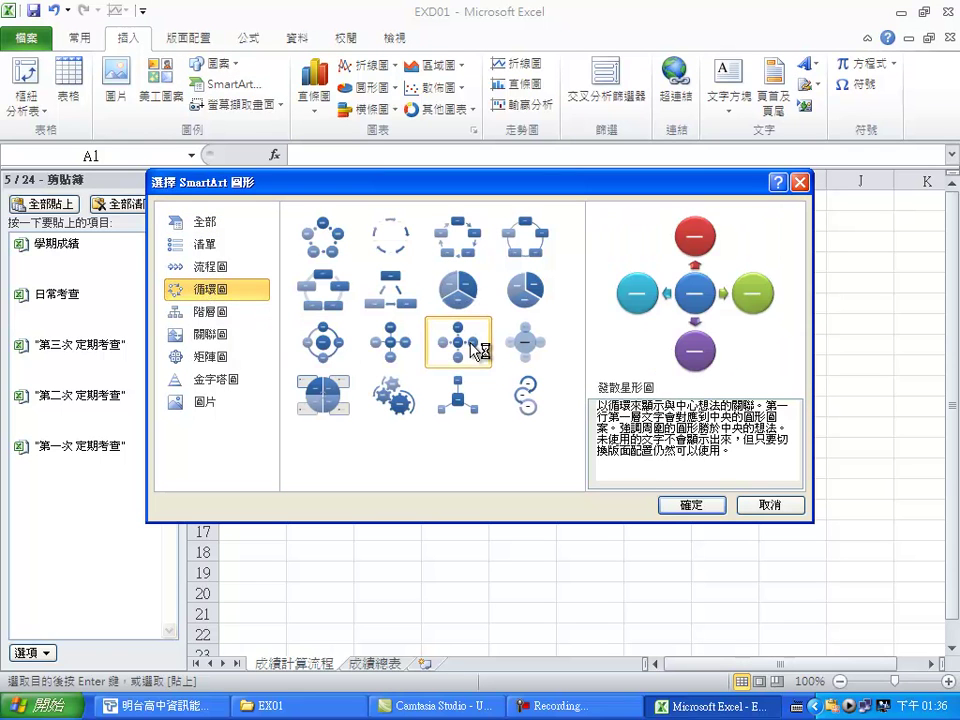
click(697, 505)
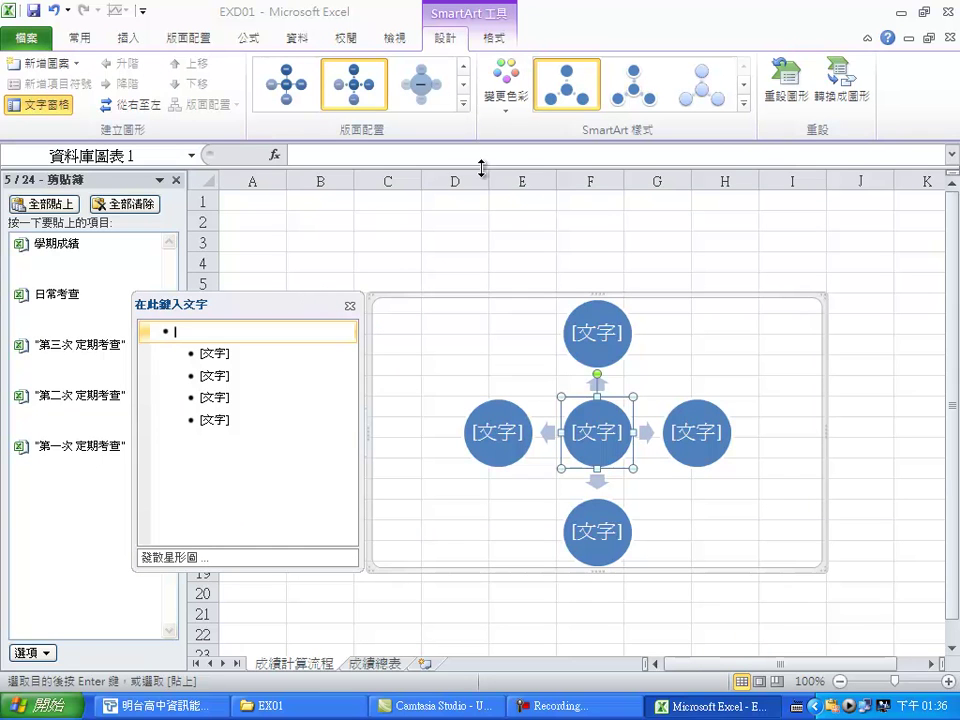
- Apply the first 3-D (立體) SmartArt style to the graphic and recolor it with 彩色 - 輔色
click(743, 102)
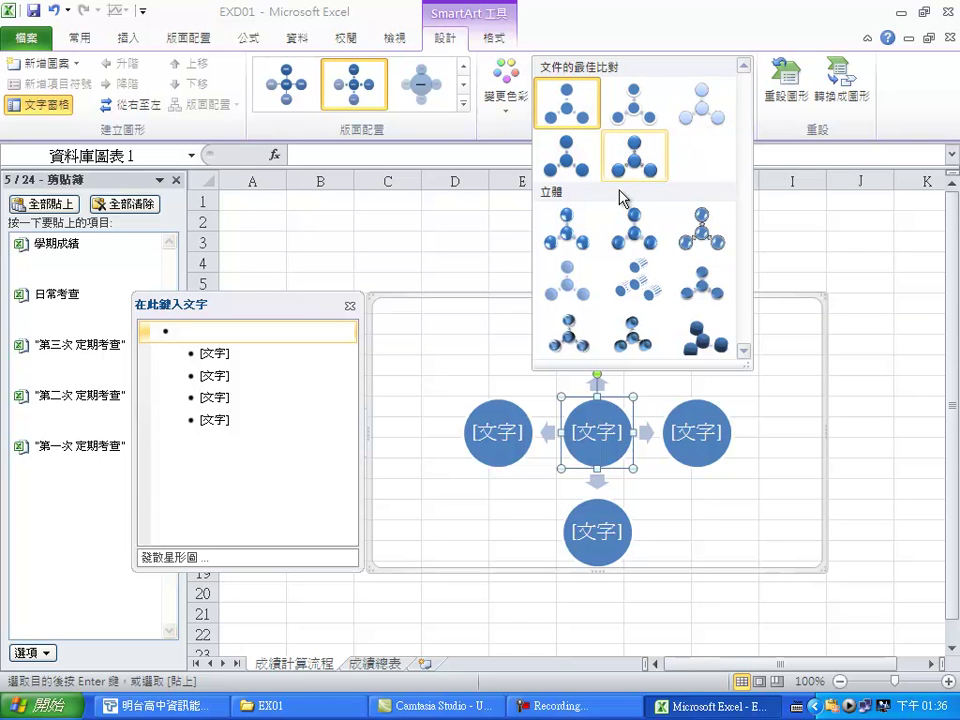
click(566, 229)
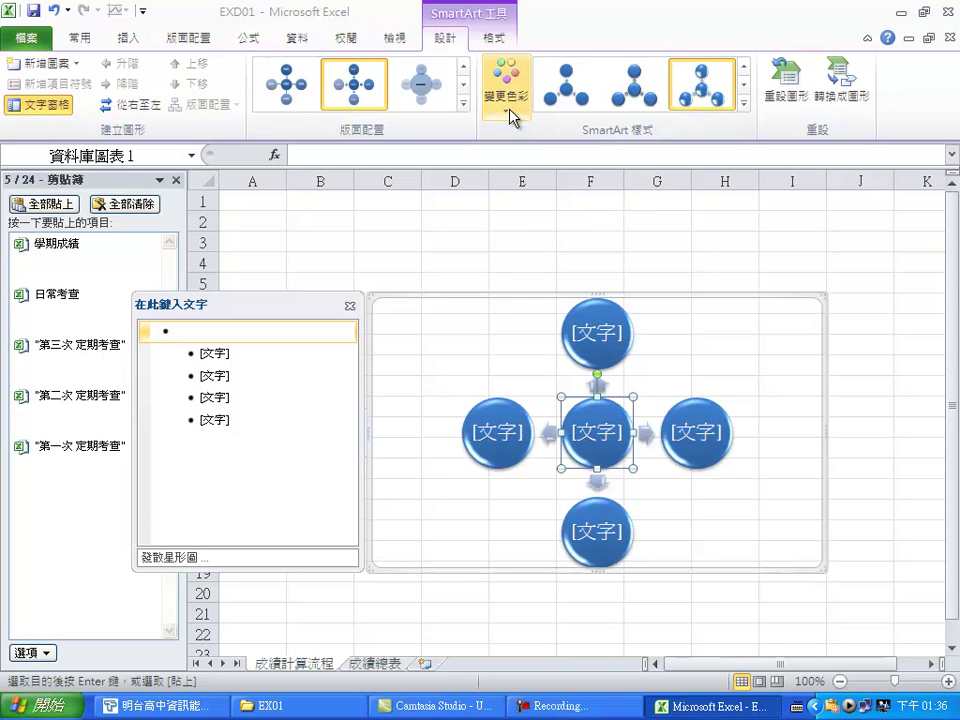
click(506, 95)
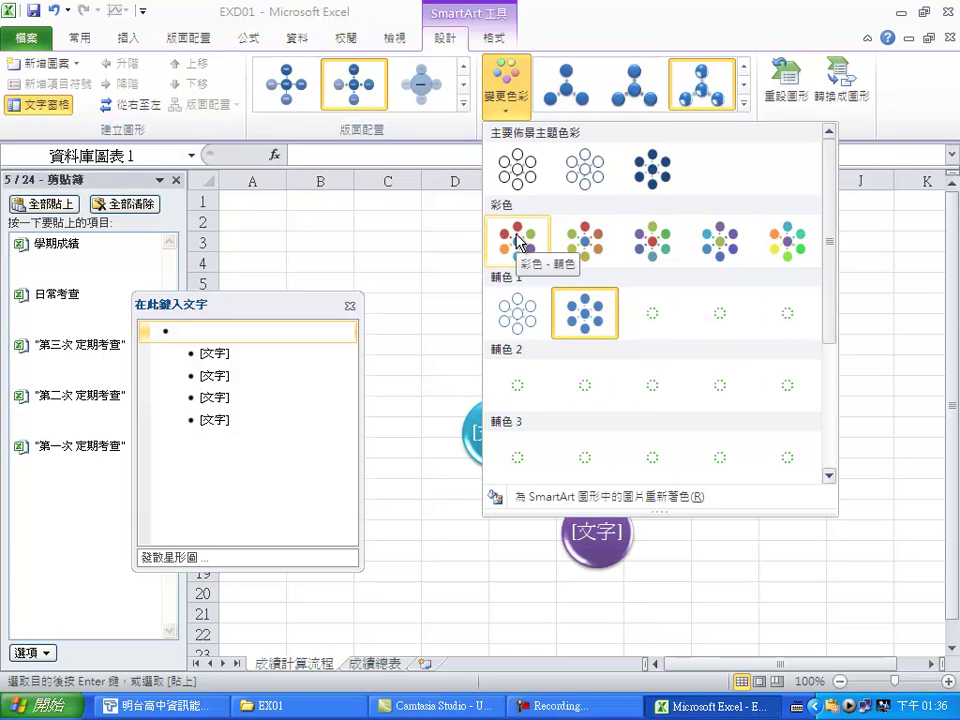
click(517, 240)
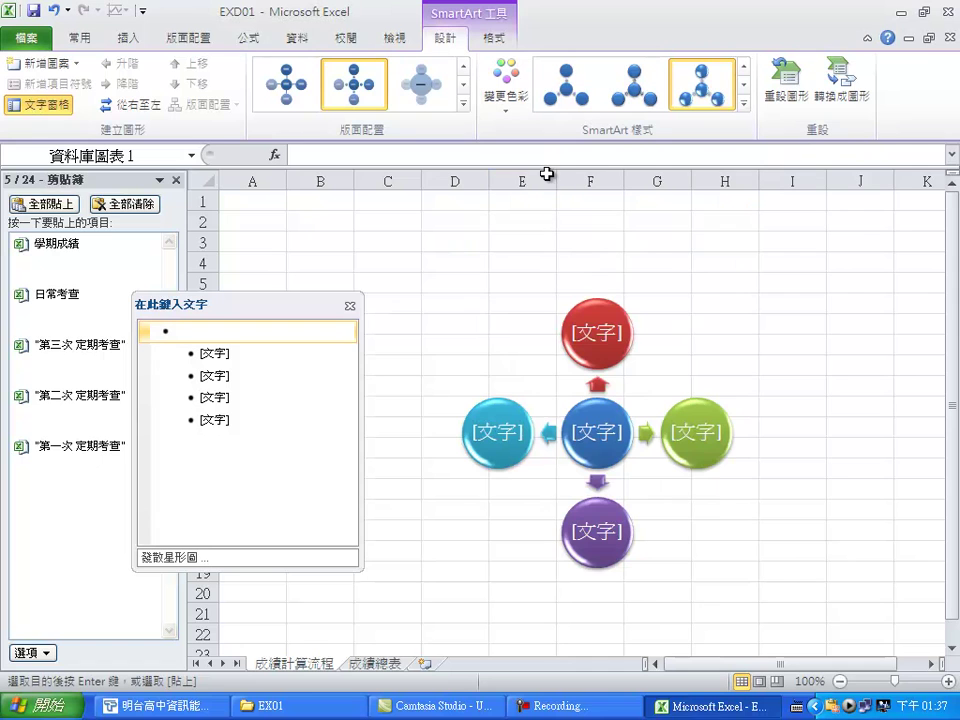
key(F9)
key(F9)
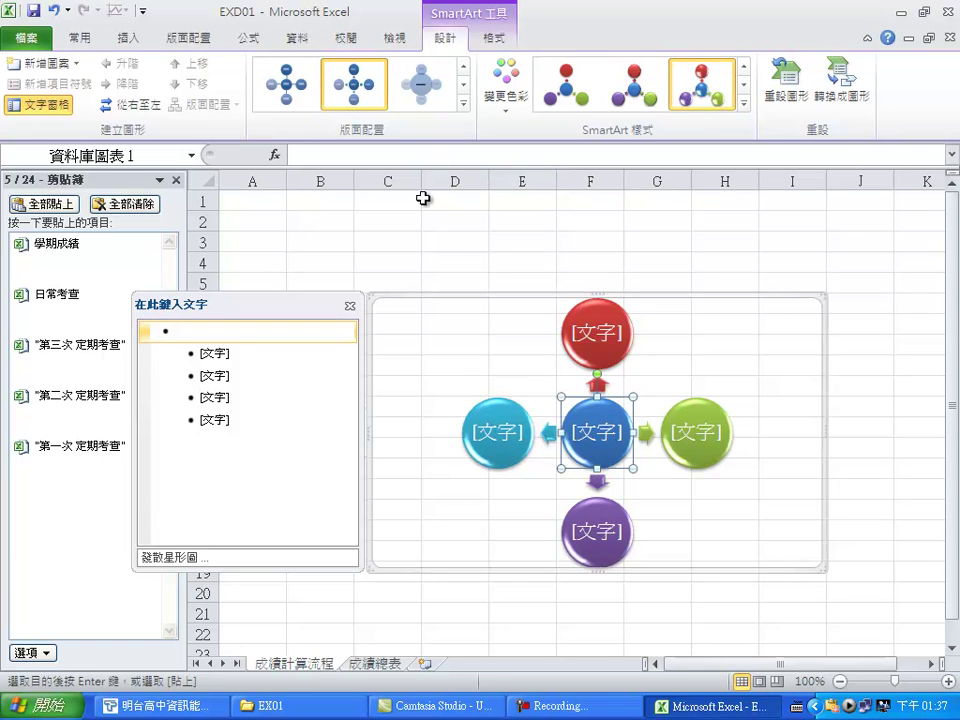
- Cut the SmartArt graphic, paste it at cell A1, and move its text pane beside the graphic over columns H to K
click(374, 300)
key(ctrl+x)
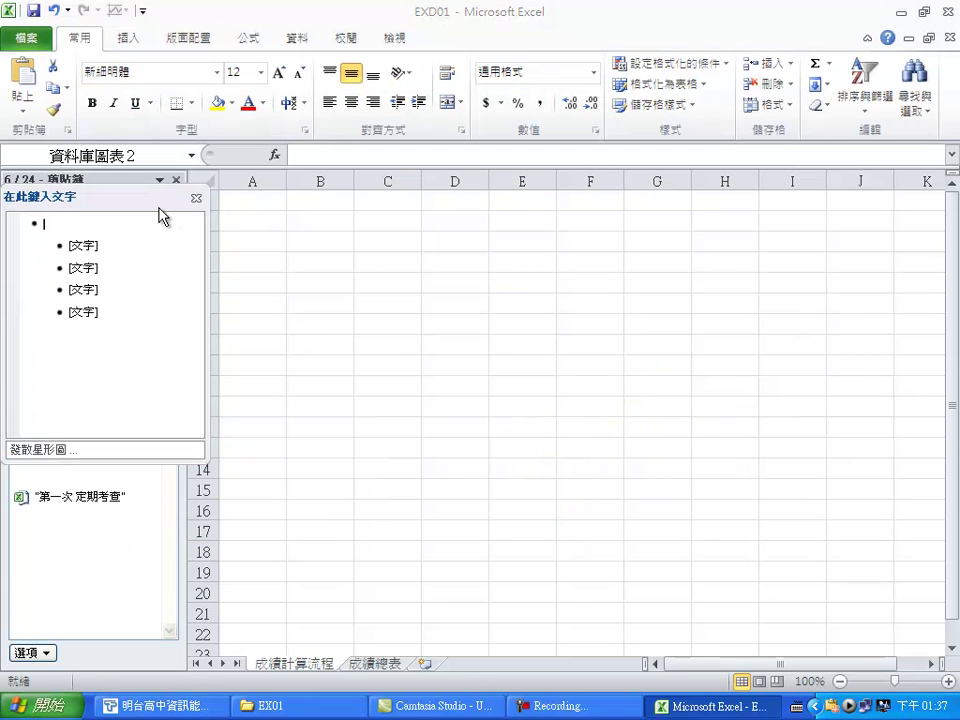
click(160, 216)
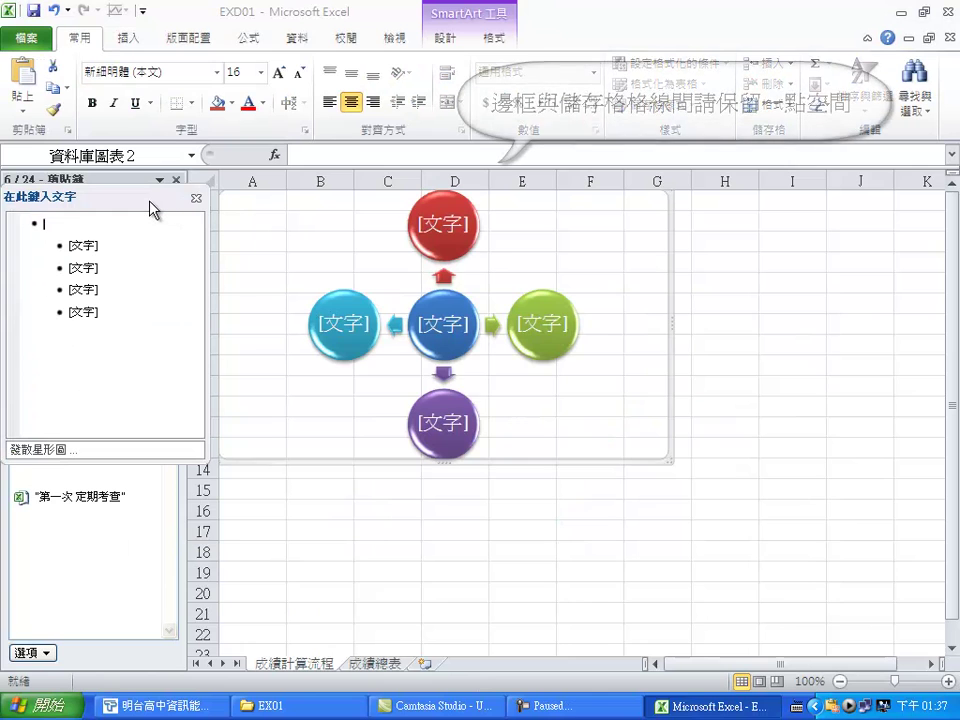
drag(155, 208, 862, 201)
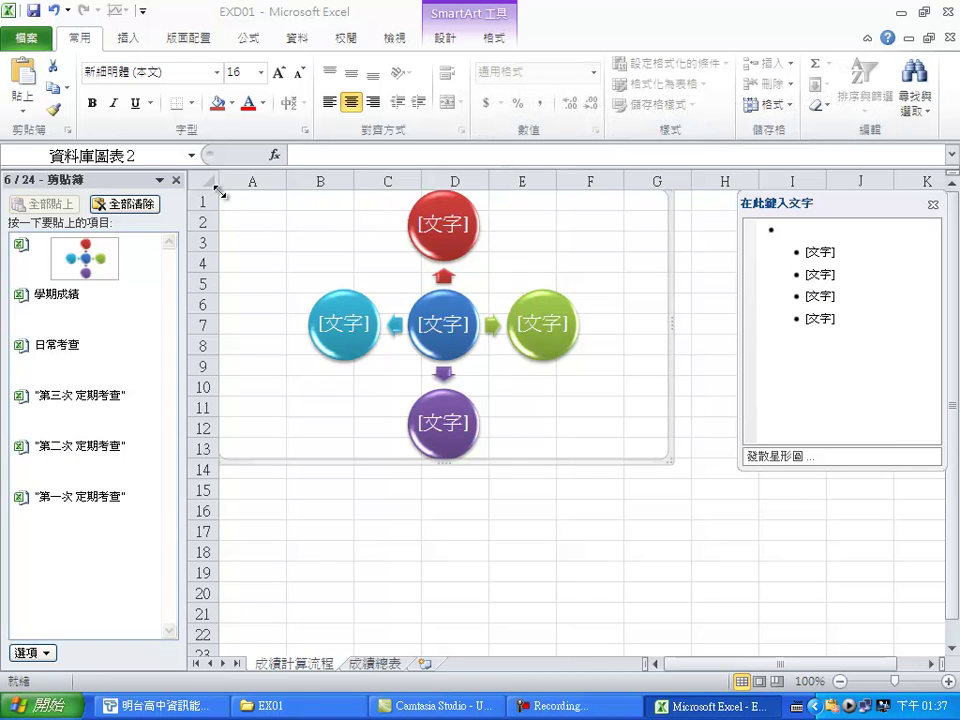
- Resize the SmartArt frame, insetting its upper-left corner slightly inside A1 and extending its lower-right corner to about G15
drag(222, 193, 224, 194)
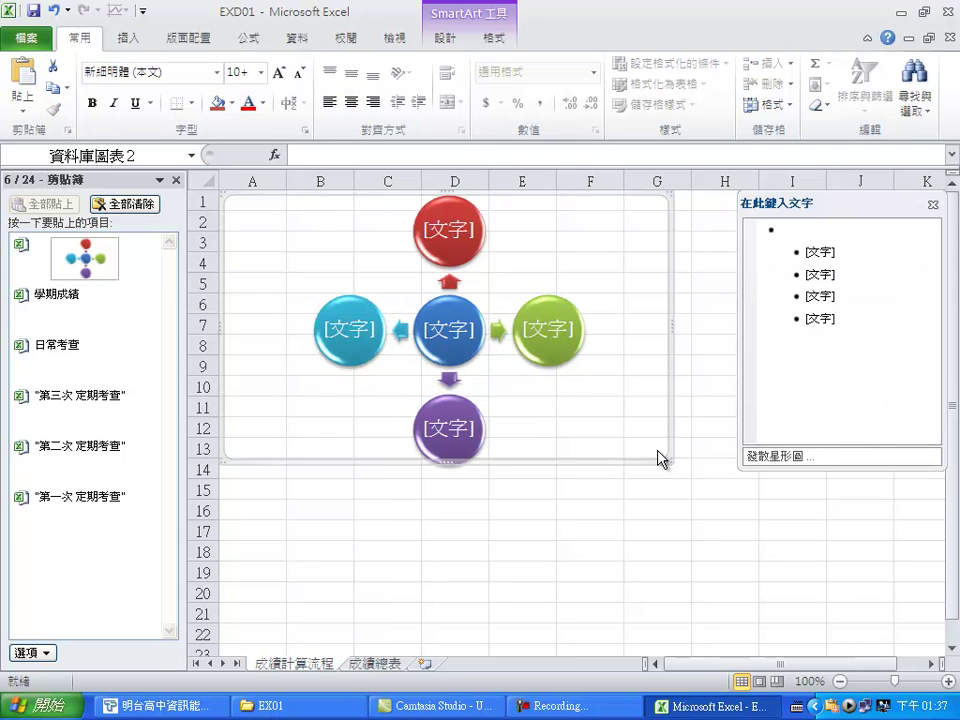
drag(665, 466, 674, 492)
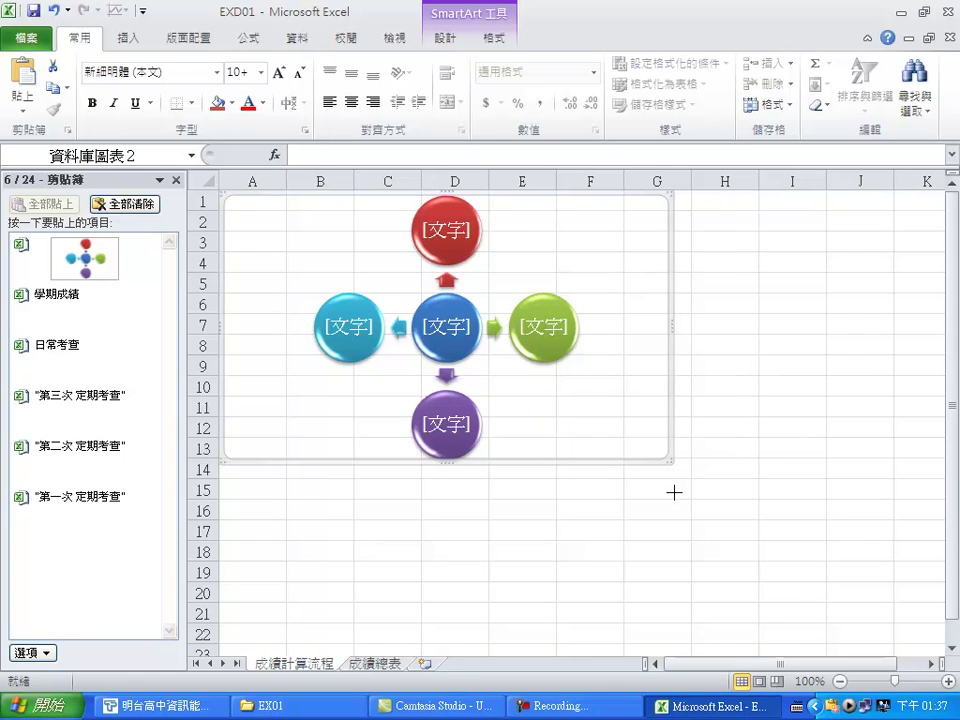